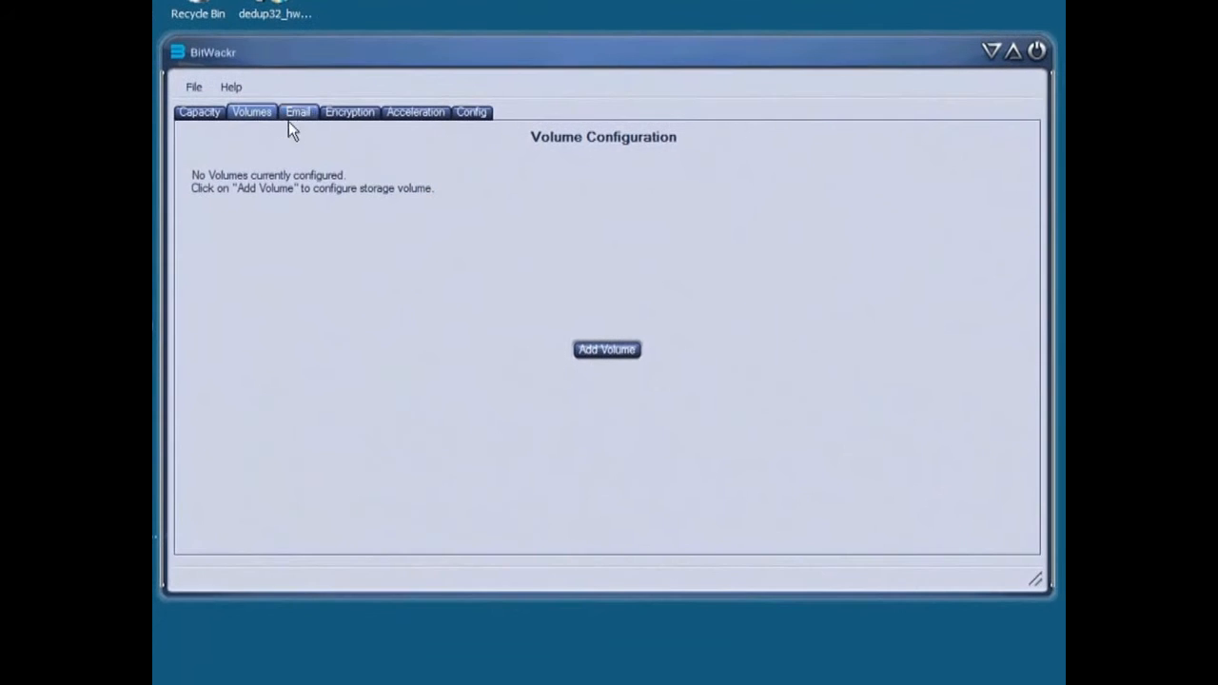
# Review the email, encryption, acceleration and drive configuration pages of BitWackr
pyautogui.click(298, 118)
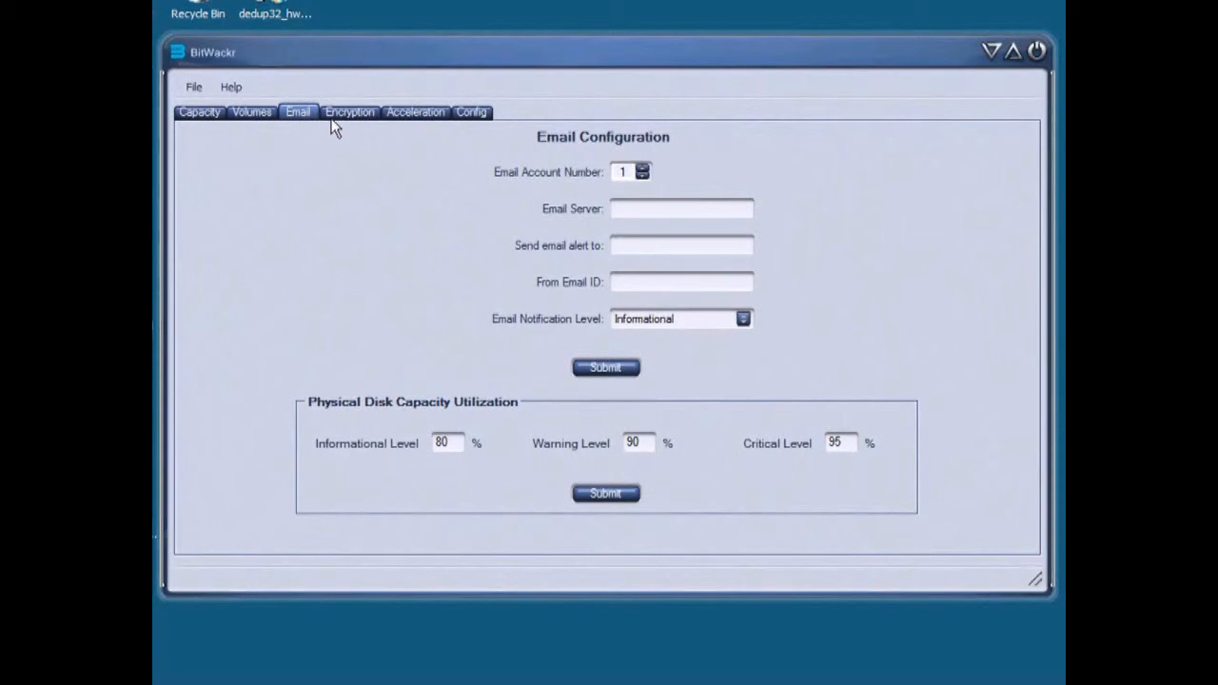
pyautogui.click(340, 115)
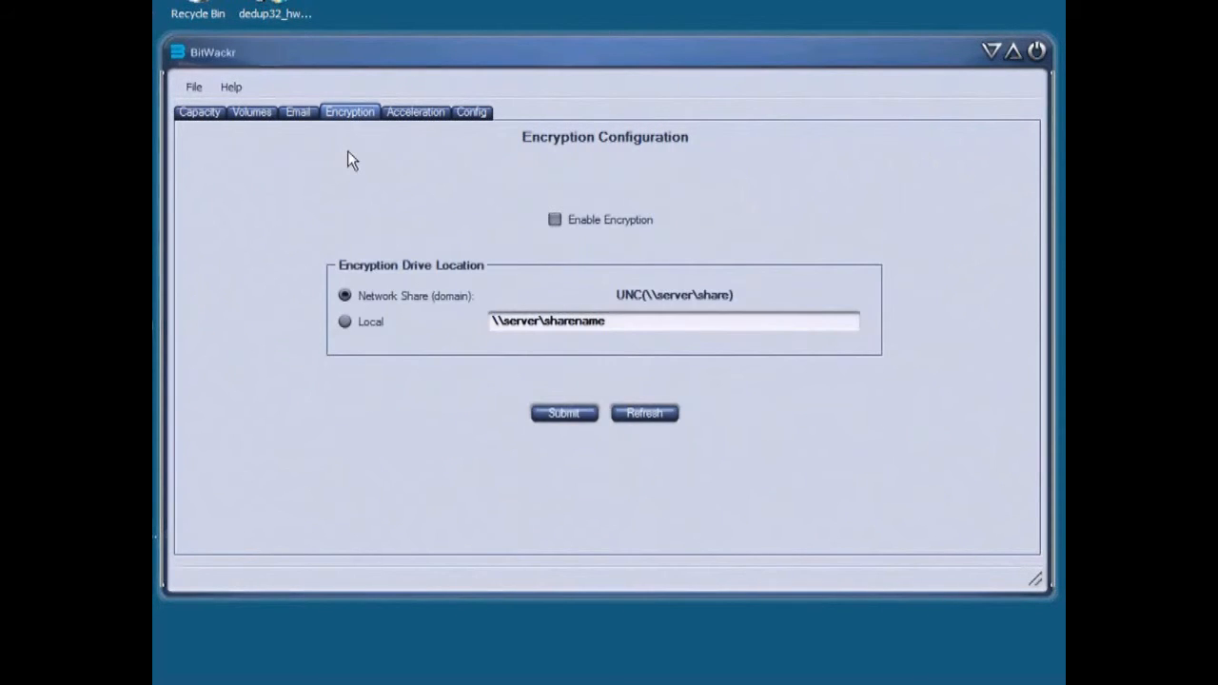
pyautogui.click(408, 114)
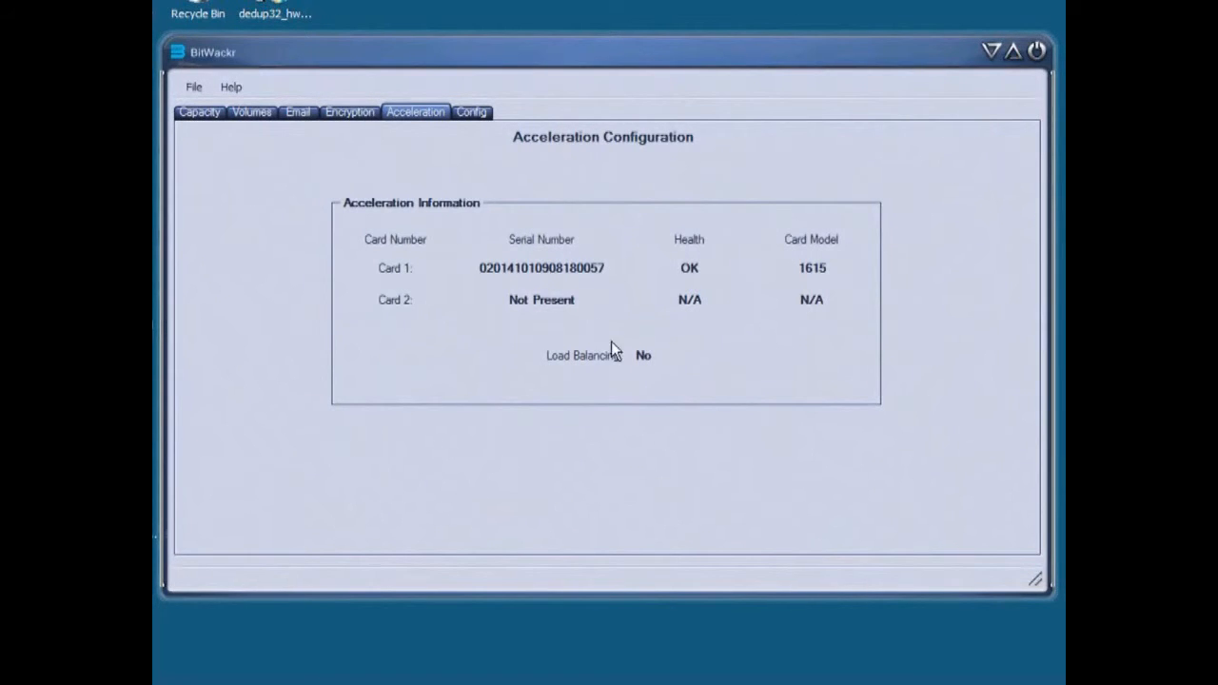
pyautogui.click(471, 112)
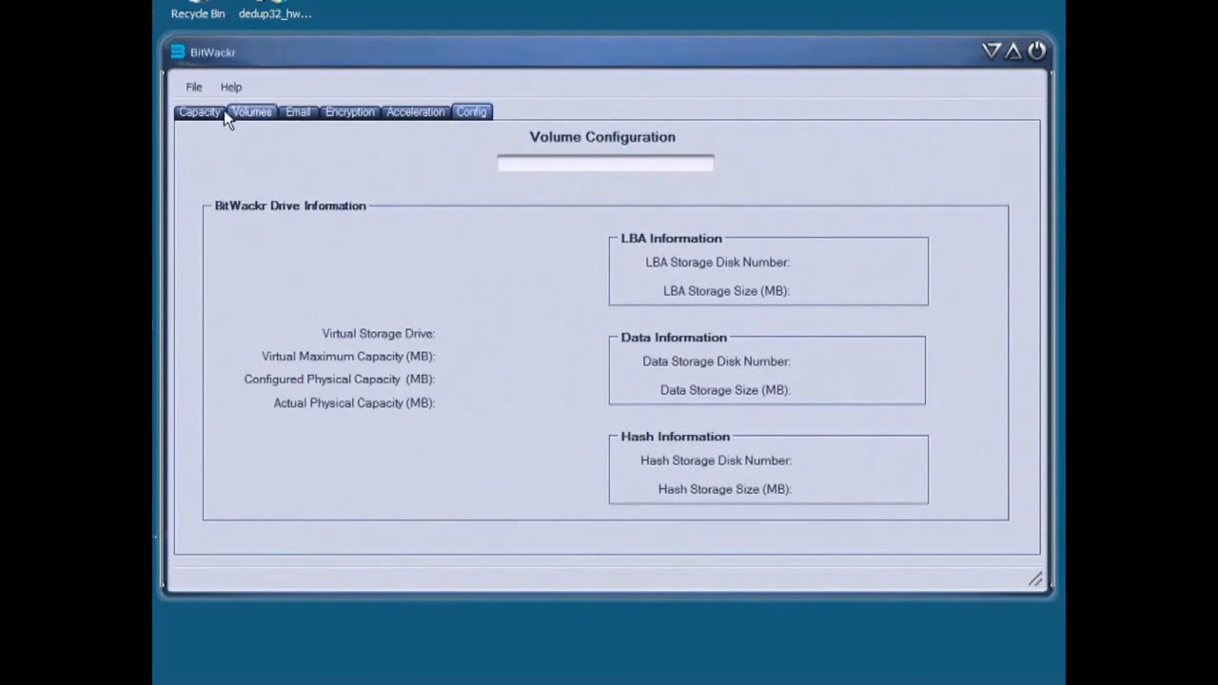
# Move the BitWackr window aside and open Disk Management under Storage in Server Manager
pyautogui.moveTo(343, 54); pyautogui.dragTo(438, 46)
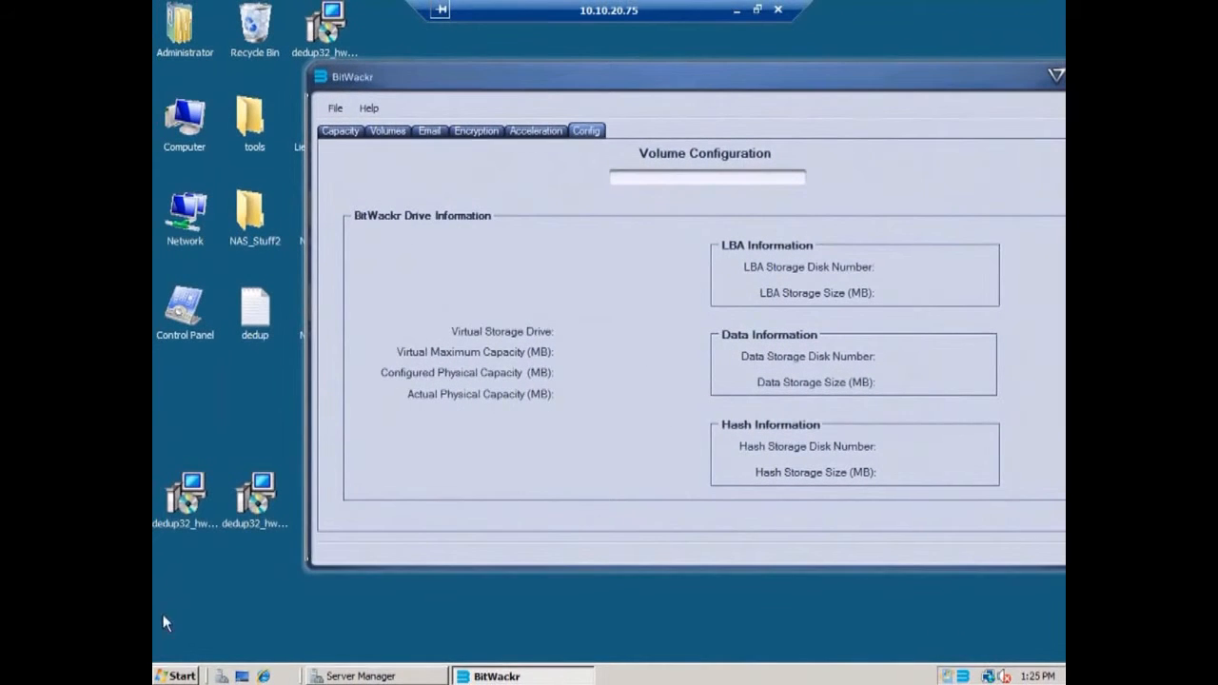
pyautogui.click(177, 676)
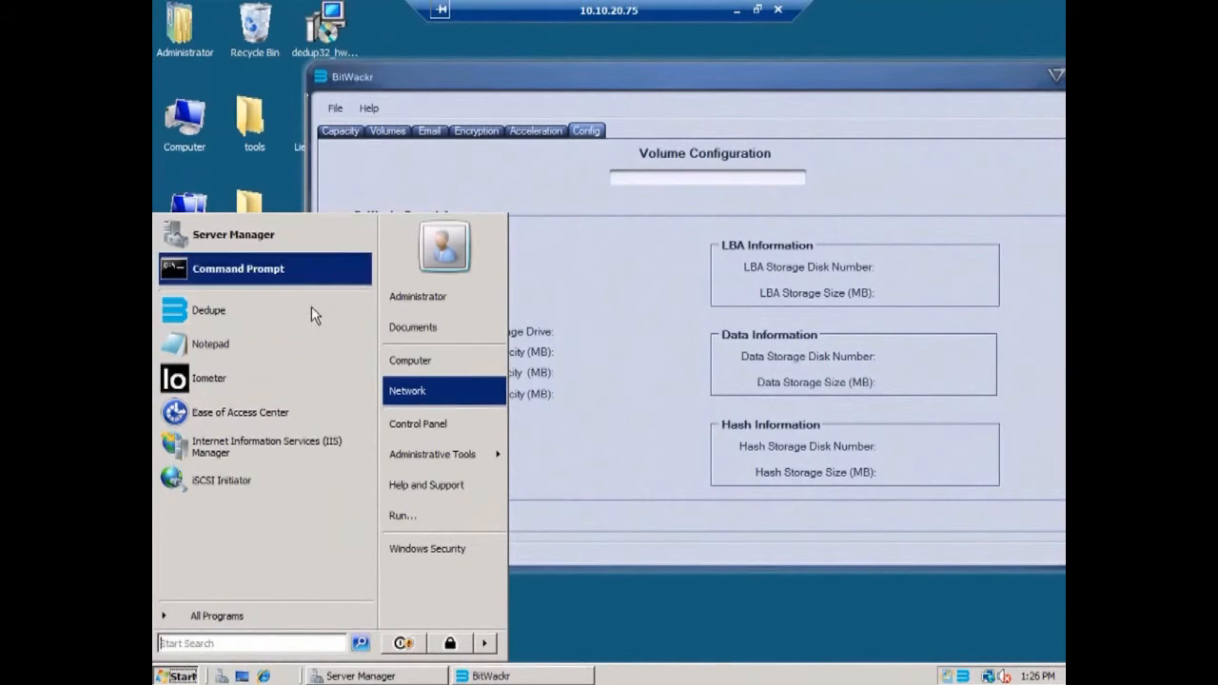
pyautogui.rightClick(431, 373)
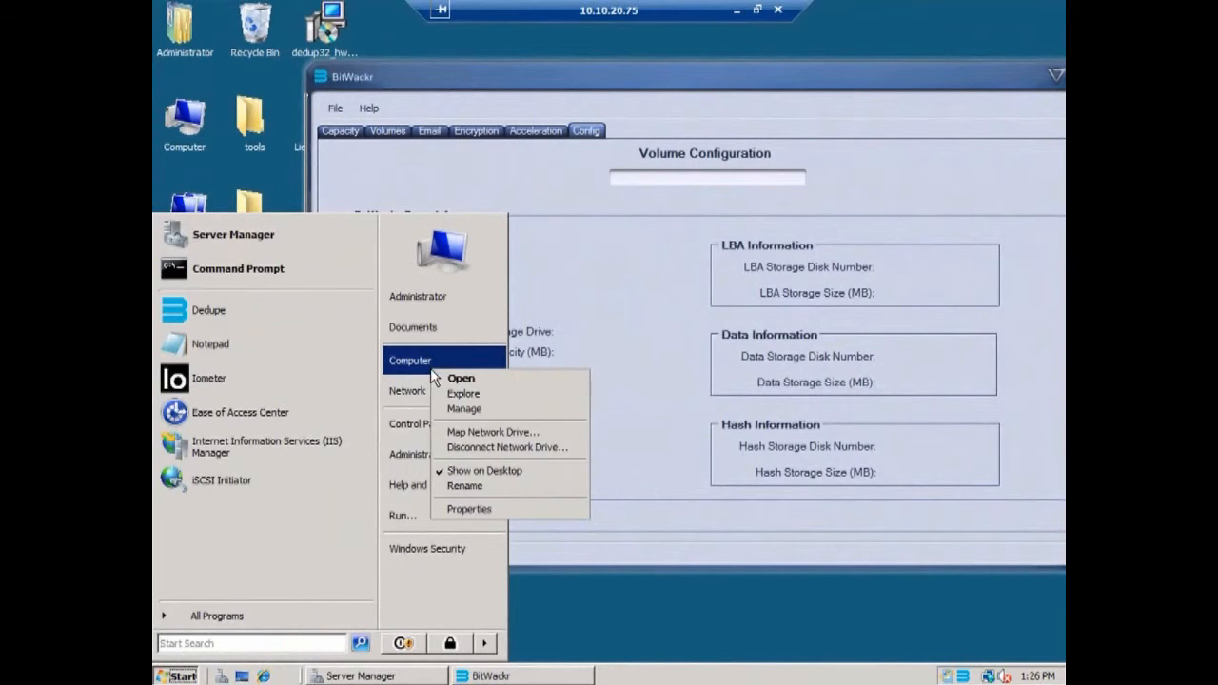
pyautogui.click(475, 411)
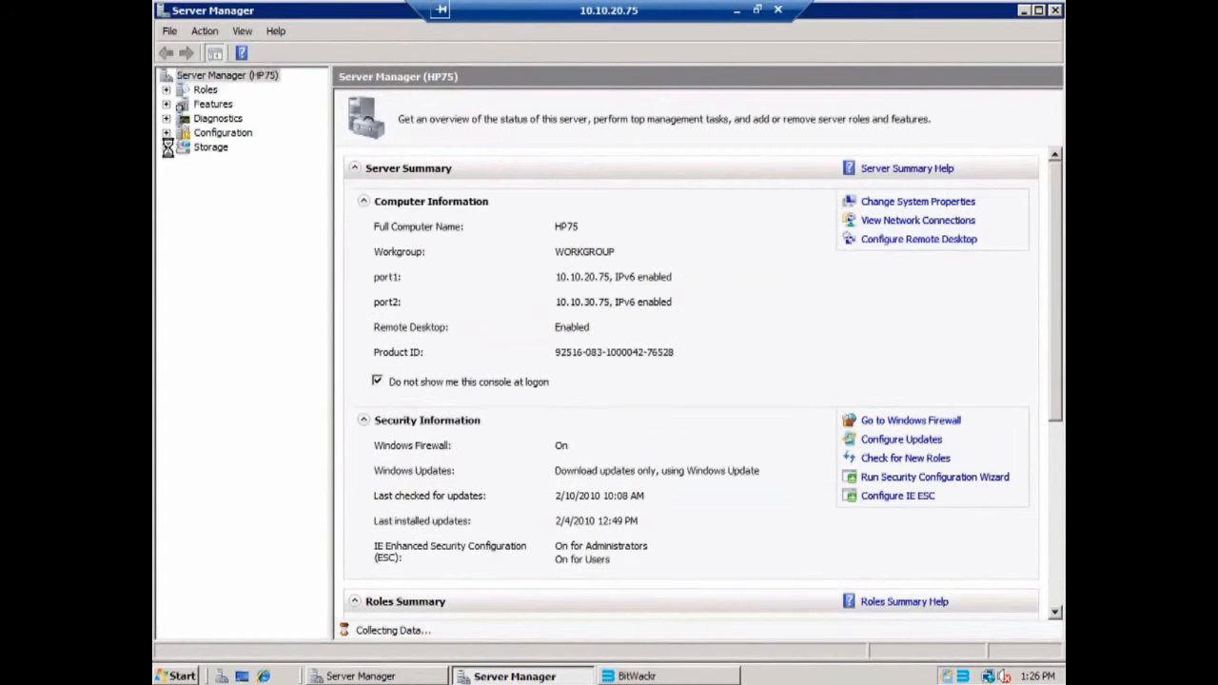
pyautogui.click(166, 147)
pyautogui.click(228, 176)
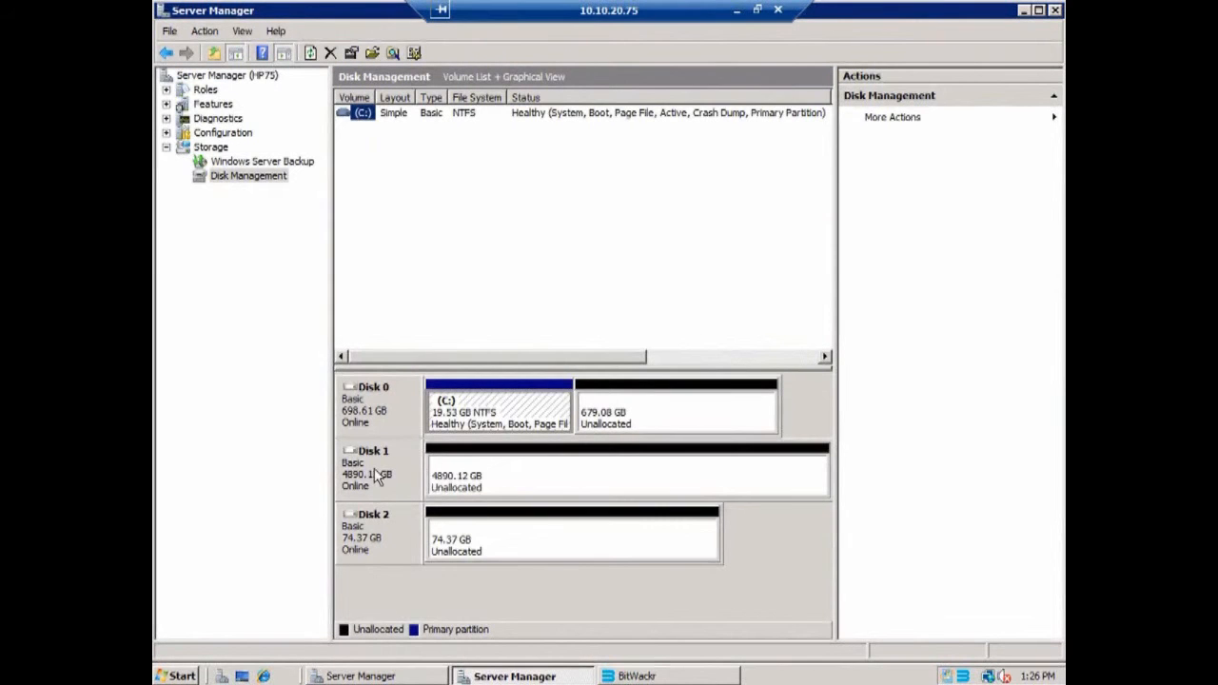
# Examine the unallocated space on Disk 1 and Disk 2 as candidates for the volume's storage
pyautogui.click(485, 469)
pyautogui.click(497, 539)
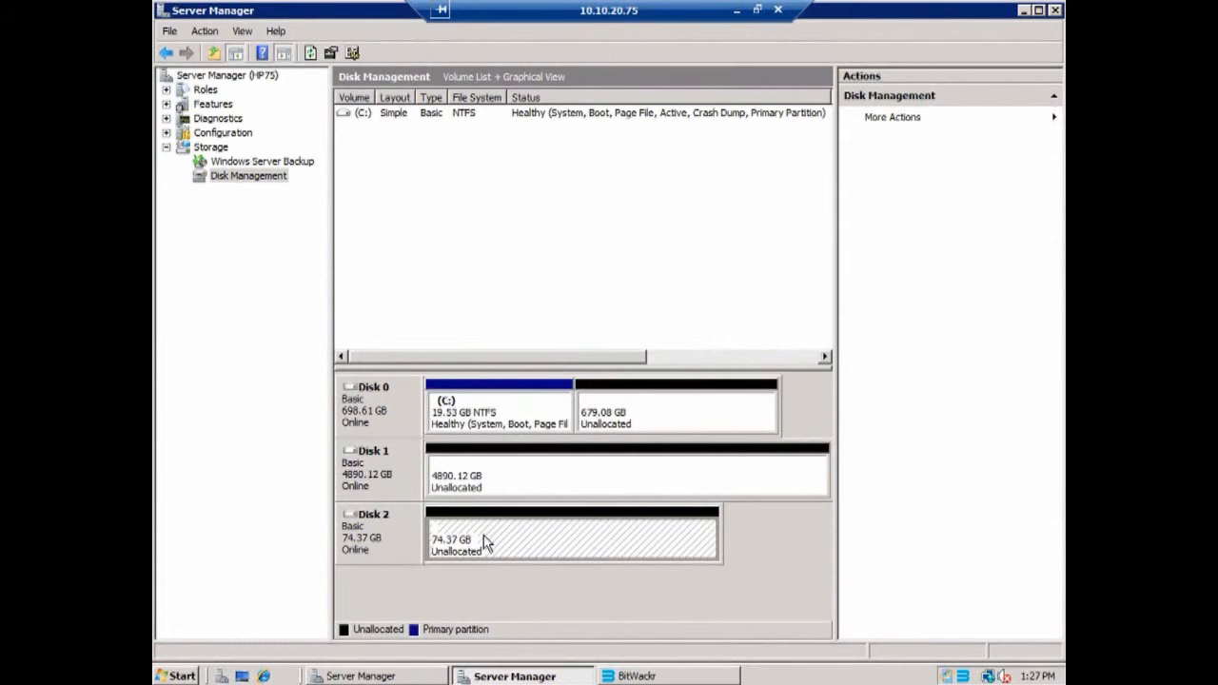
pyautogui.click(528, 478)
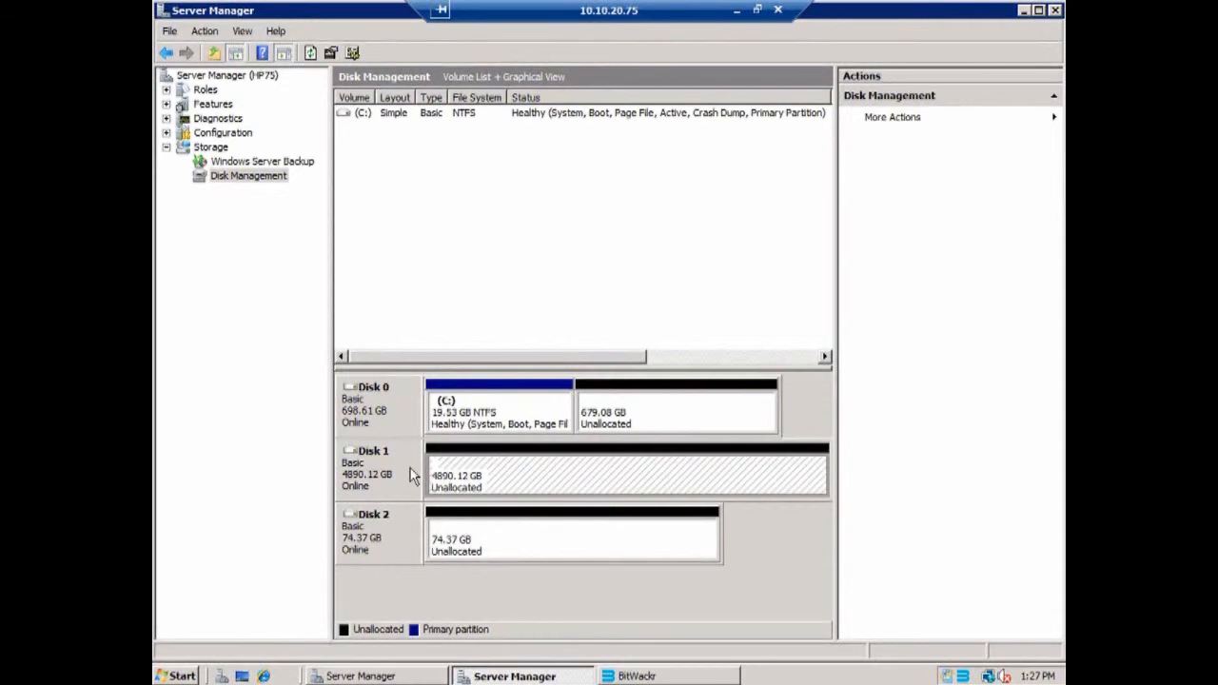
pyautogui.click(519, 539)
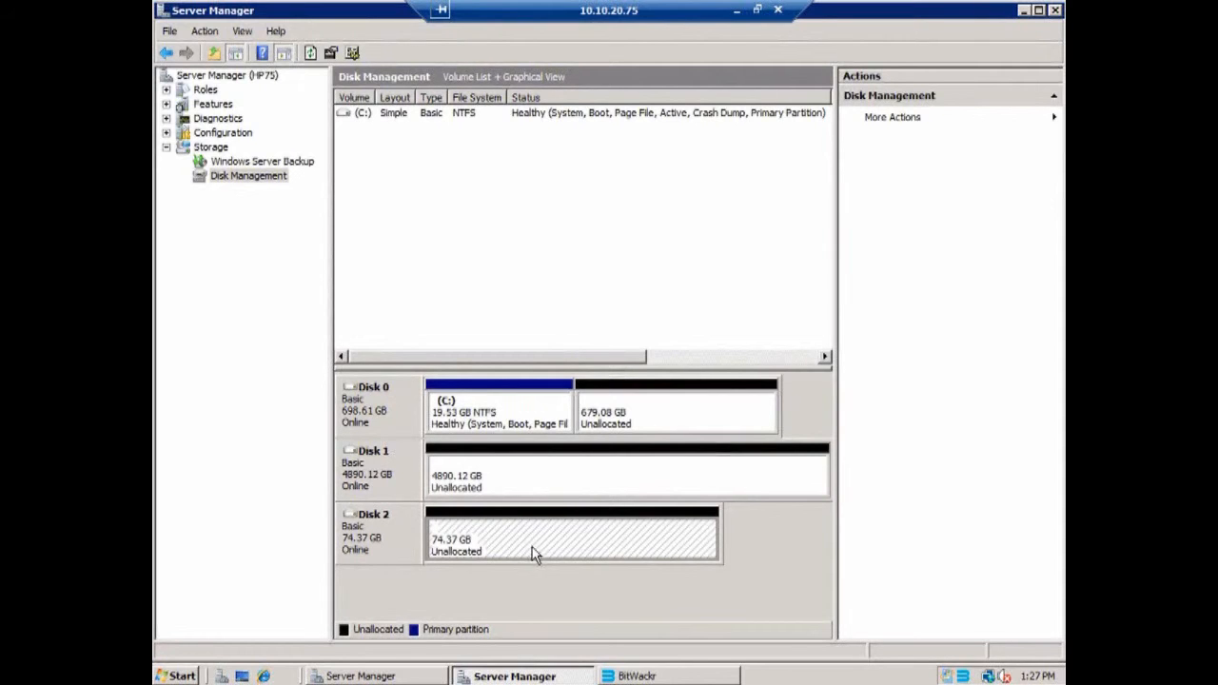
pyautogui.click(495, 483)
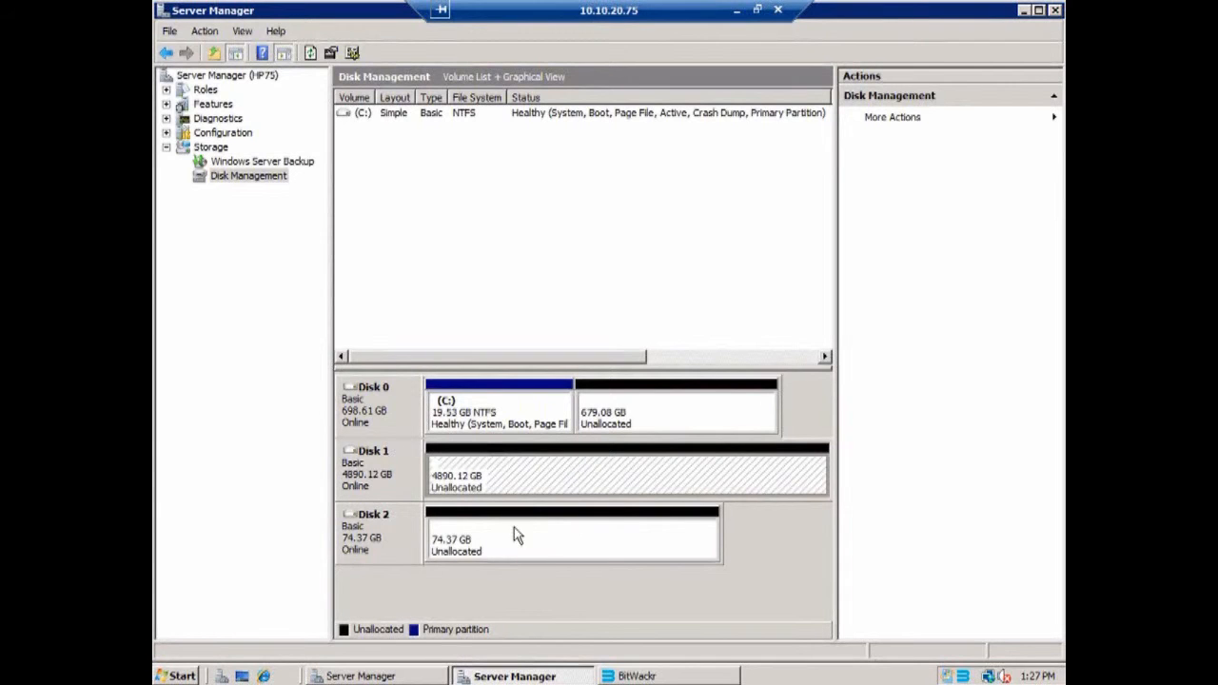
pyautogui.click(563, 529)
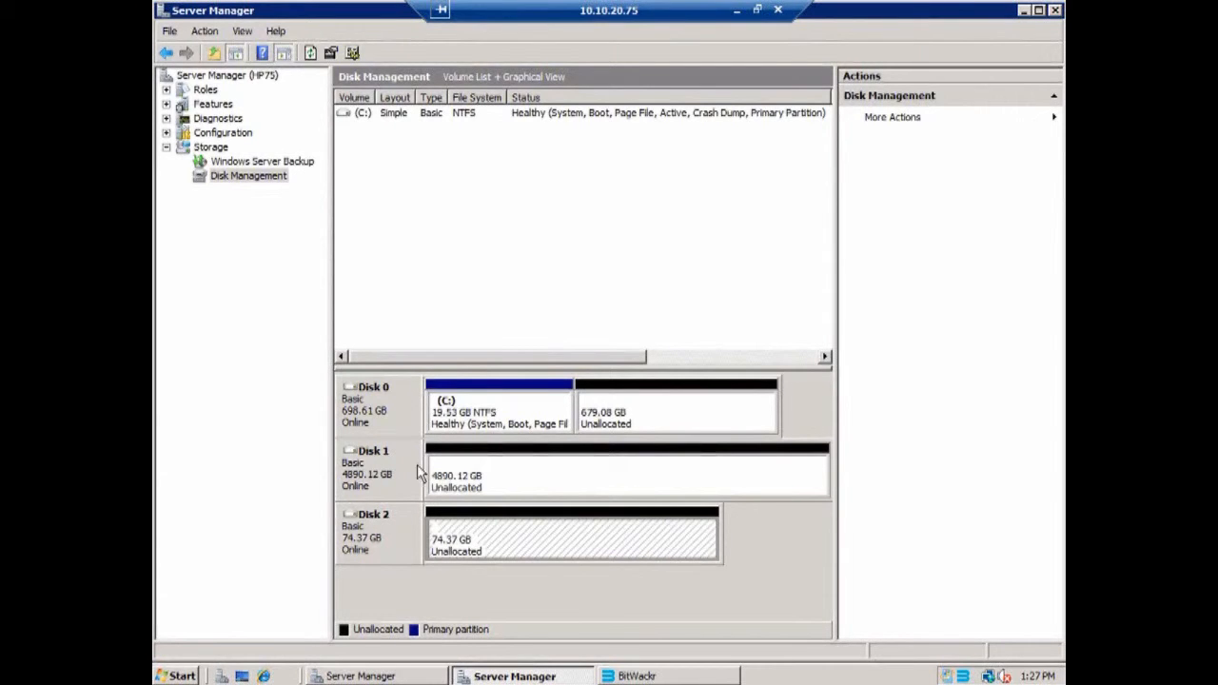
pyautogui.click(463, 472)
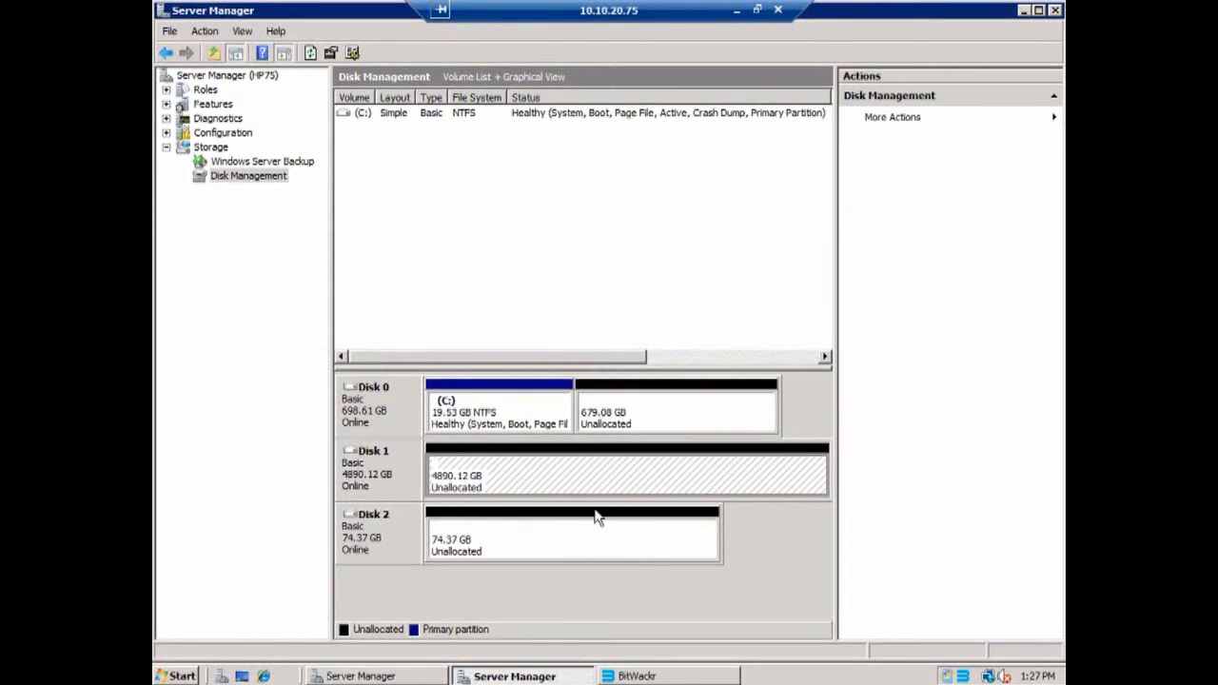
# Switch back to BitWackr, reposition its window, and start adding a volume named BitWackr
pyautogui.click(661, 676)
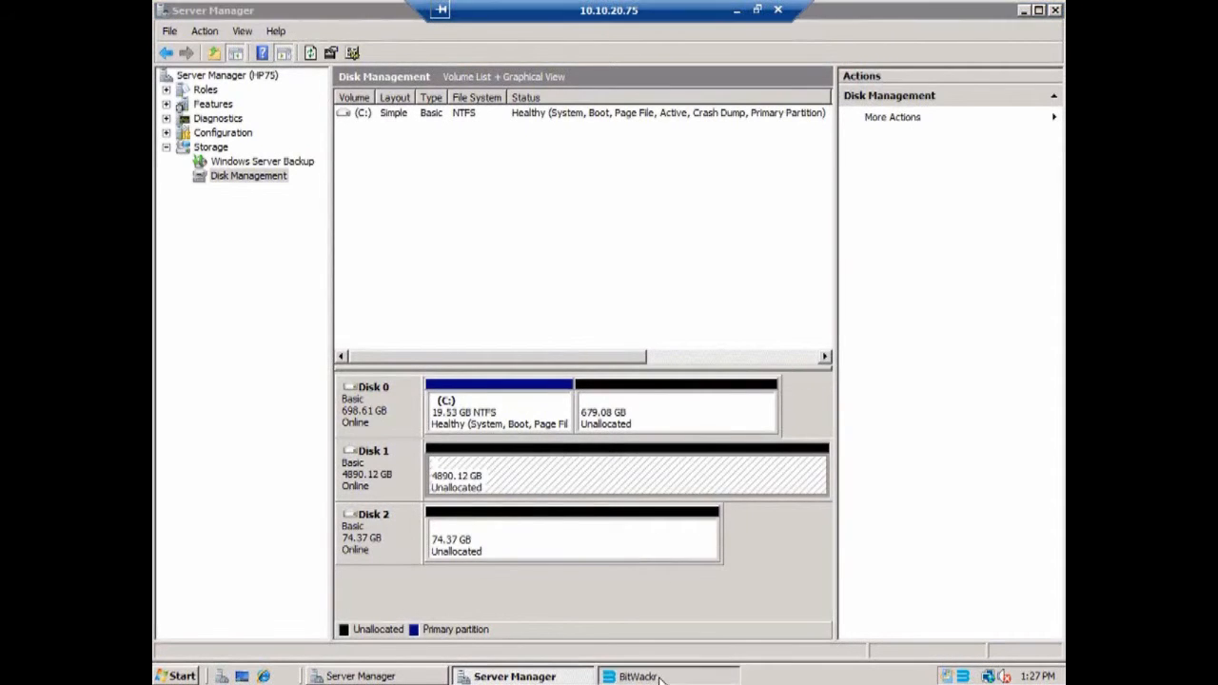
pyautogui.moveTo(539, 77); pyautogui.dragTo(517, 74)
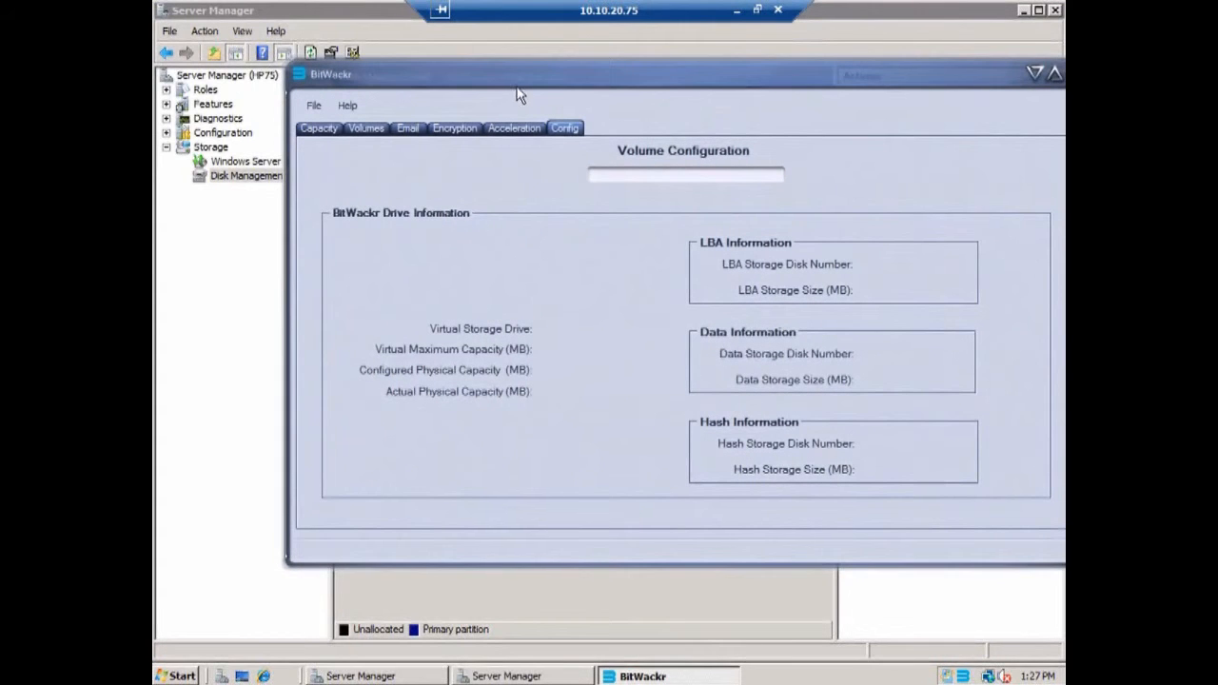
pyautogui.moveTo(476, 81); pyautogui.dragTo(434, 77)
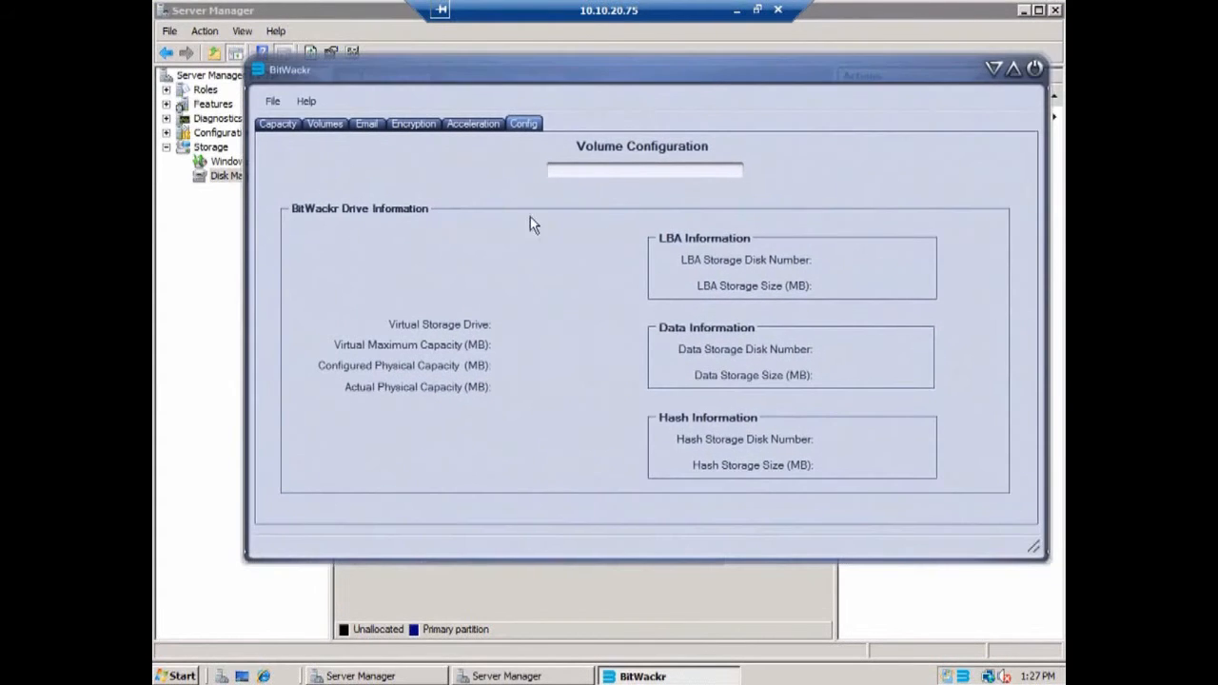
pyautogui.click(325, 125)
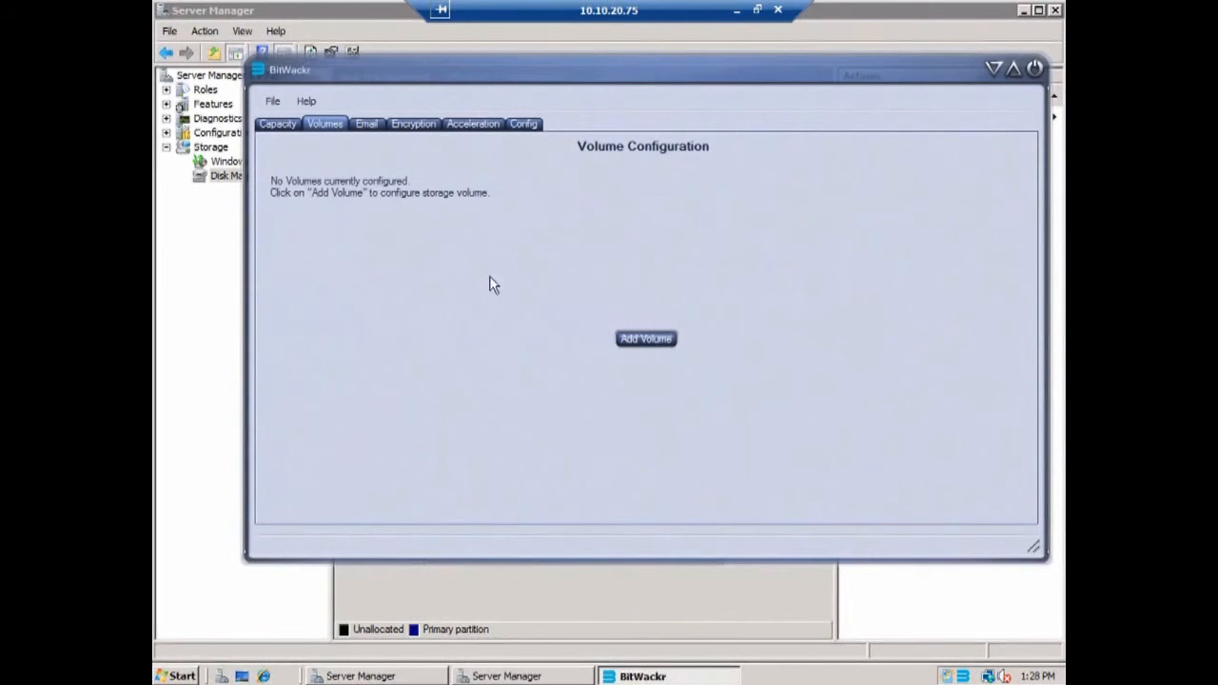
pyautogui.click(646, 338)
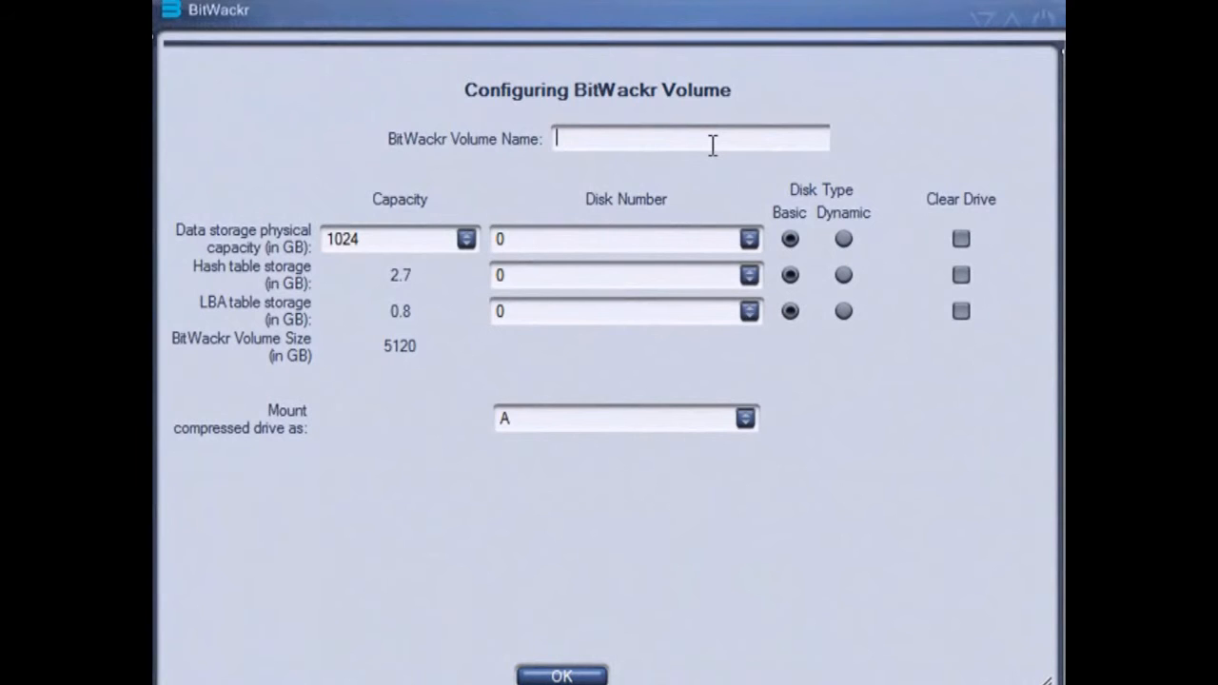
pyautogui.write('BitWackr')
# Review the data storage capacity choices, keeping 1024 GB, and read the descriptions of the hash and LBA table storage fields
pyautogui.moveTo(380, 203)
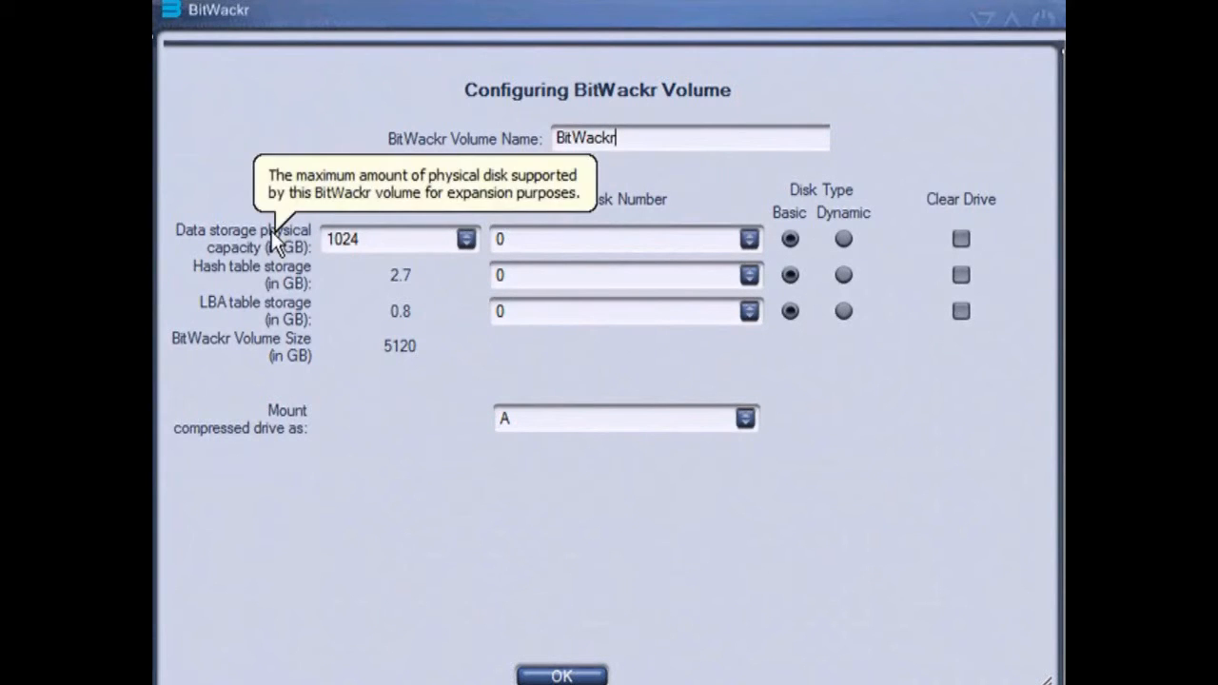
pyautogui.moveTo(205, 238)
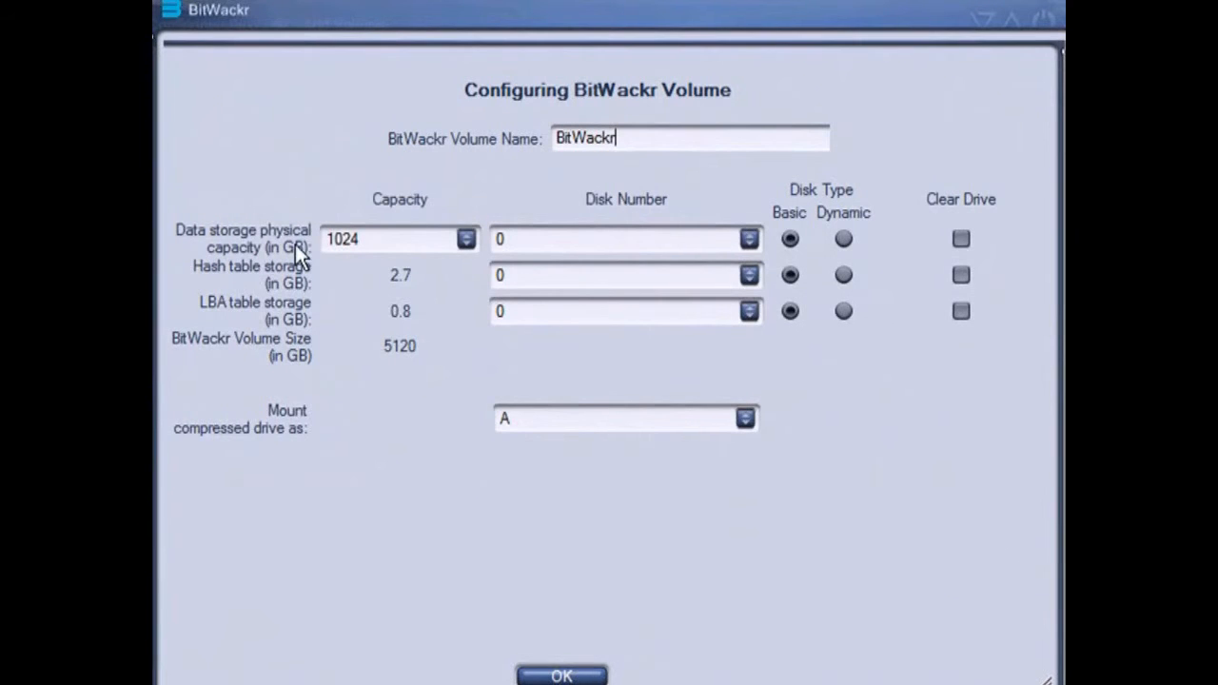
pyautogui.click(467, 239)
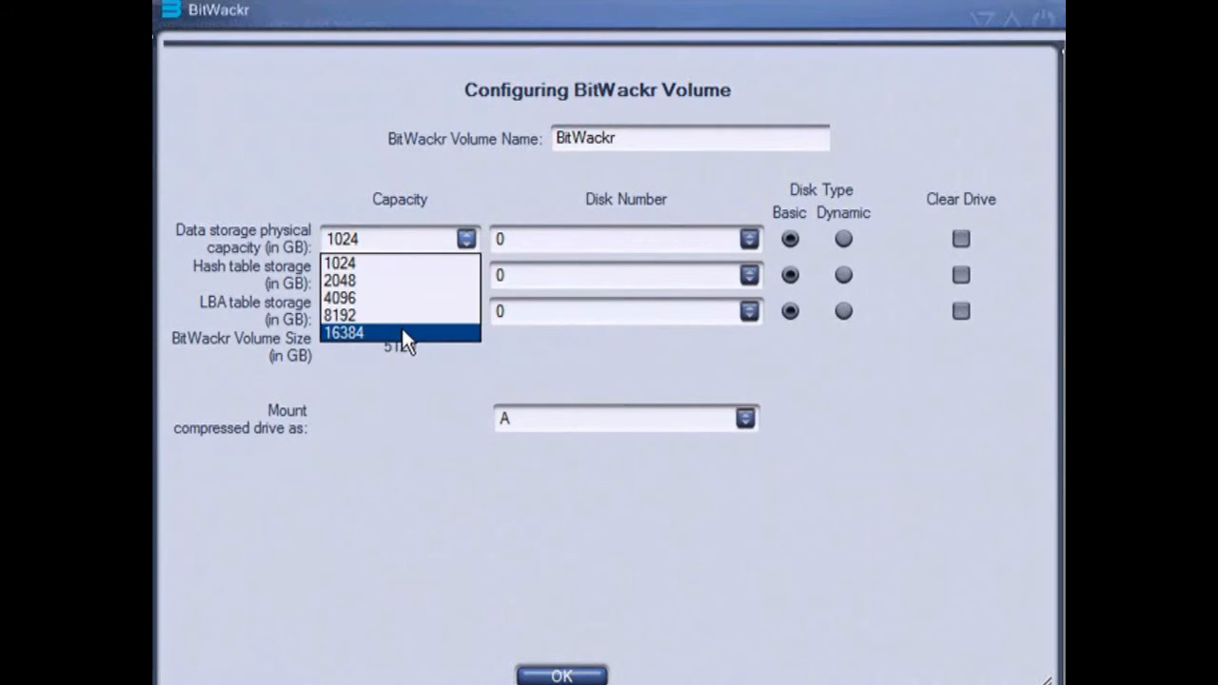
pyautogui.click(434, 265)
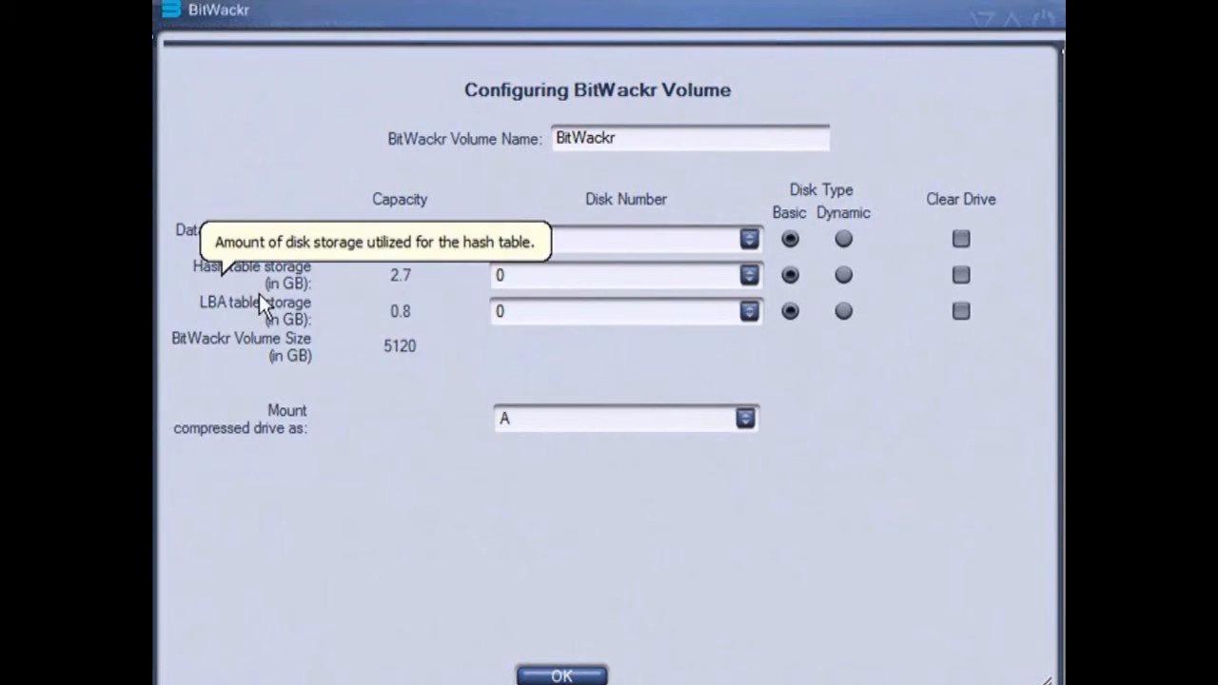
pyautogui.moveTo(225, 351)
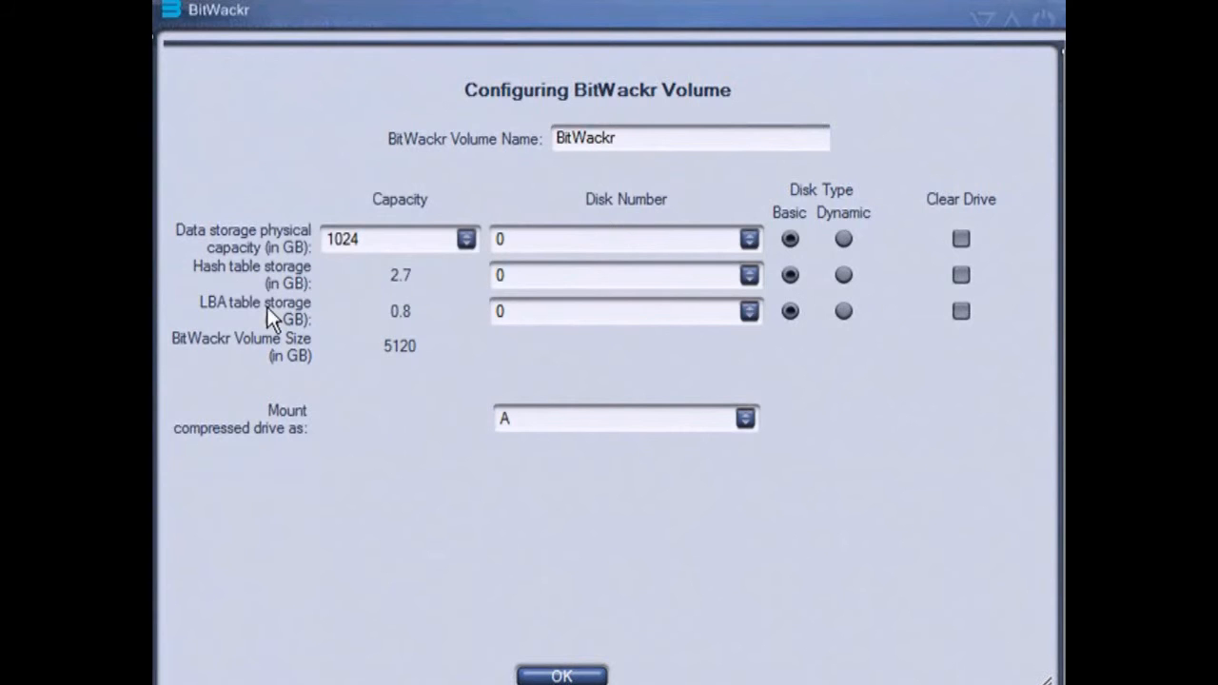
# Try 16384 GB as the data storage physical capacity to compare table sizes, and return it to 1024 GB
pyautogui.moveTo(268, 307)
pyautogui.click(465, 238)
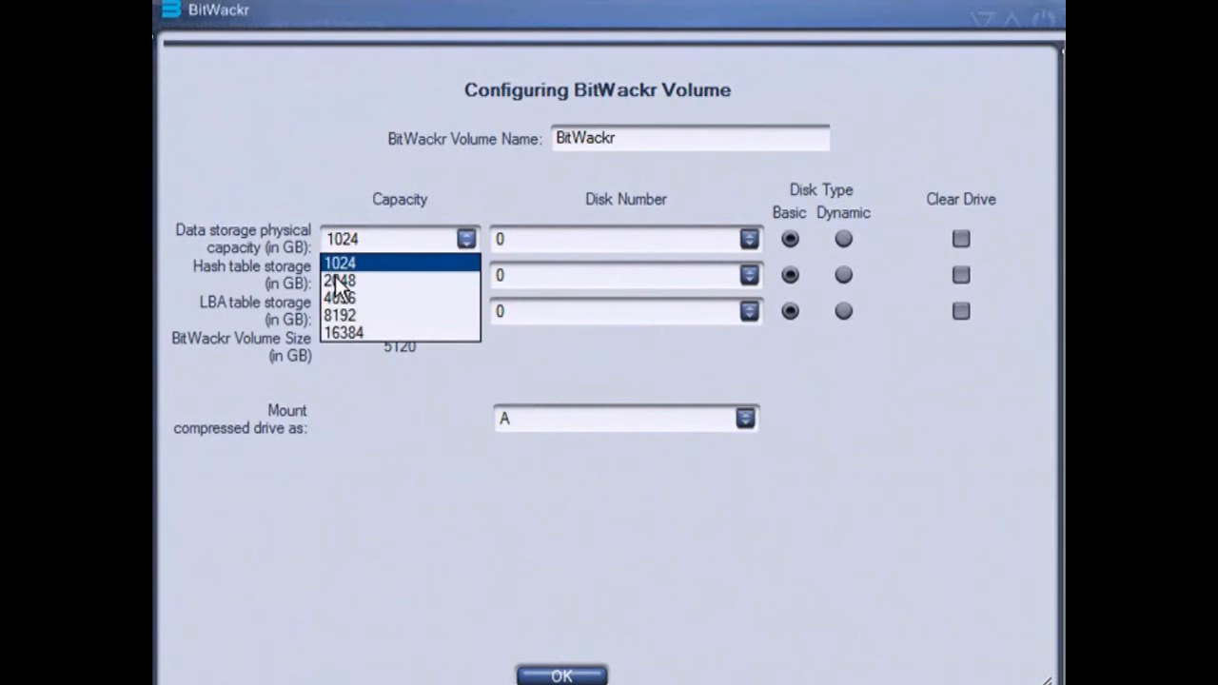
pyautogui.click(370, 331)
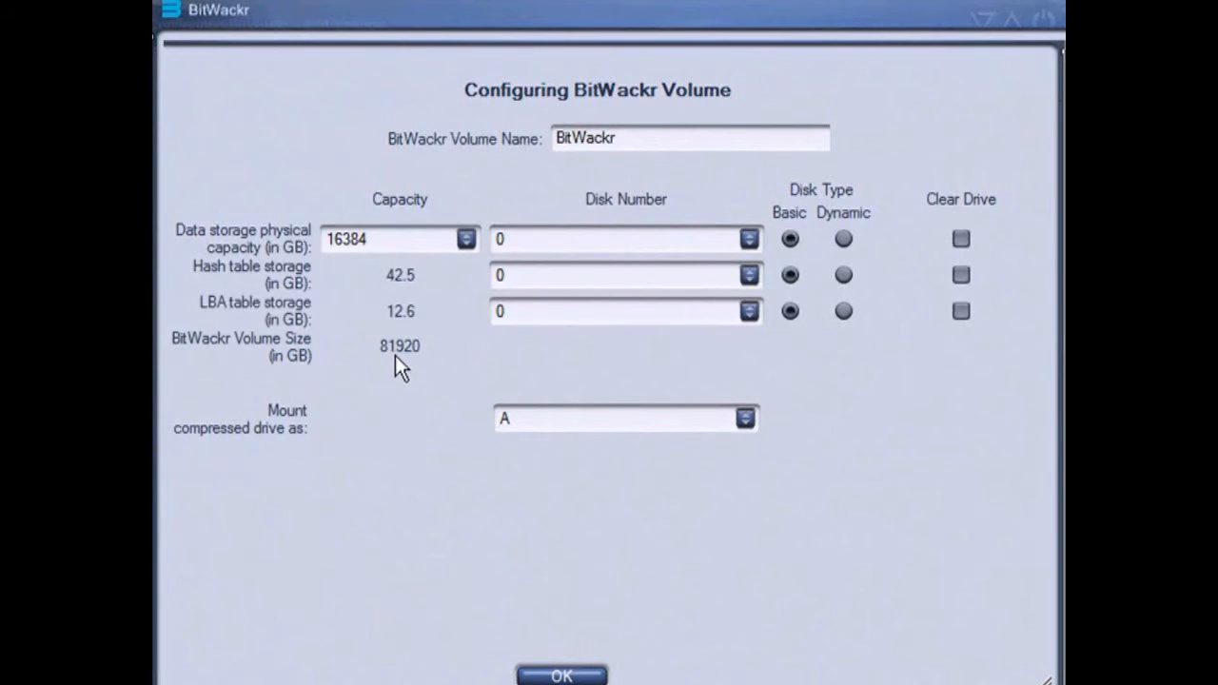
pyautogui.click(466, 239)
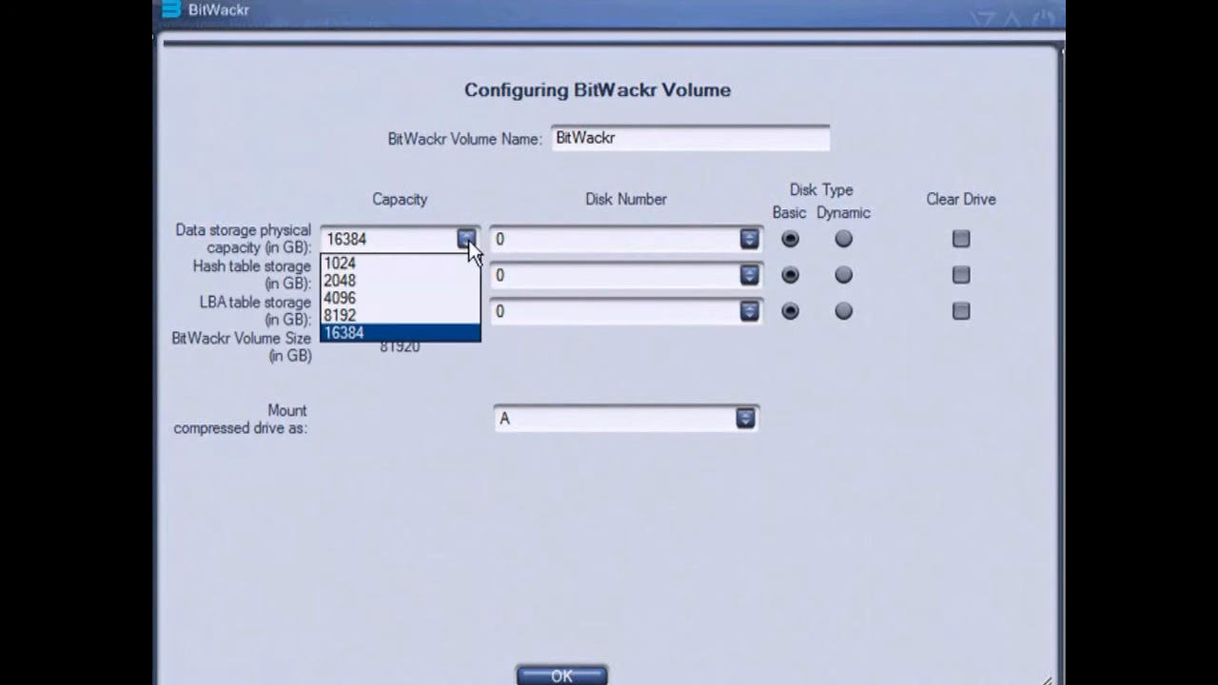
pyautogui.click(392, 272)
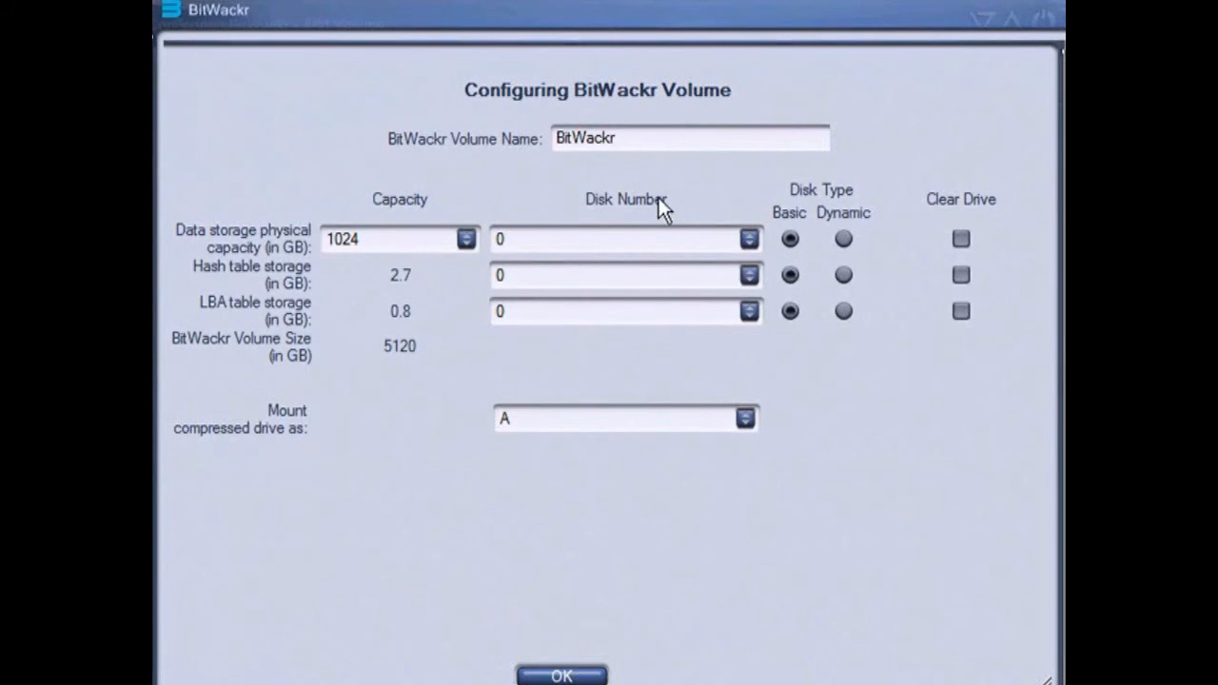
# Read the disk number description and assign disk number 1 to the data storage
pyautogui.moveTo(585, 207)
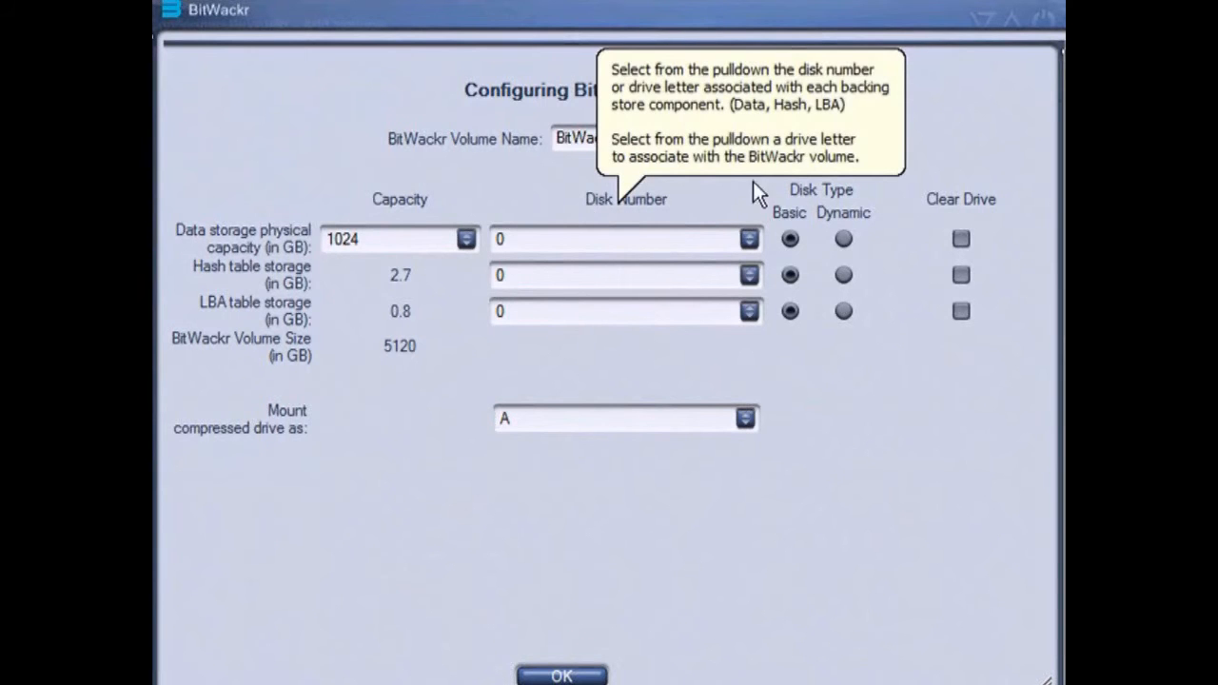
pyautogui.click(750, 239)
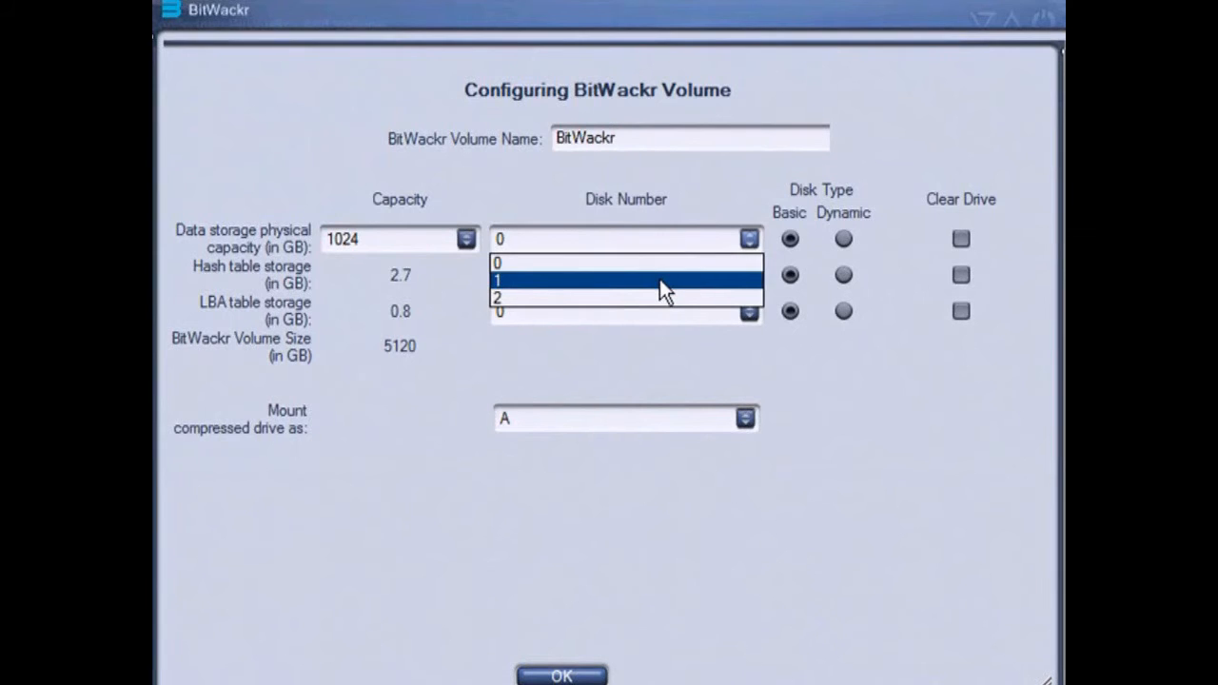
pyautogui.click(659, 279)
pyautogui.click(750, 239)
pyautogui.click(721, 282)
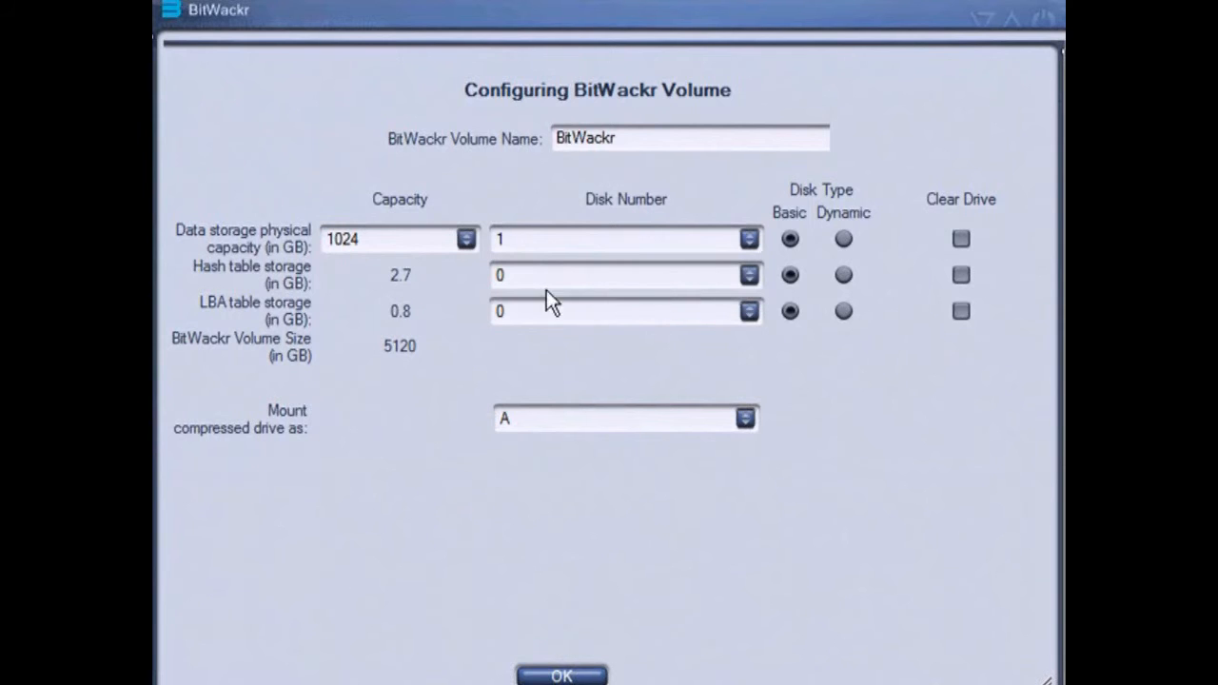
# Assign disk number 2 to both the hash table storage and the LBA table storage
pyautogui.click(748, 276)
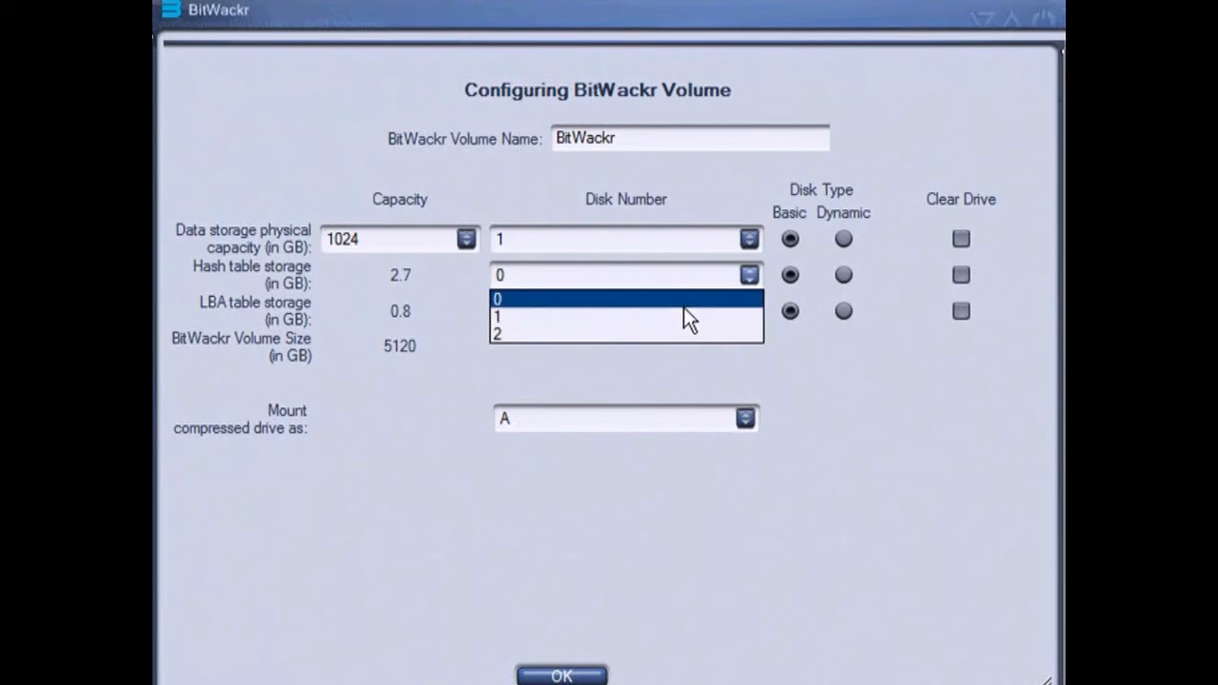
pyautogui.click(692, 331)
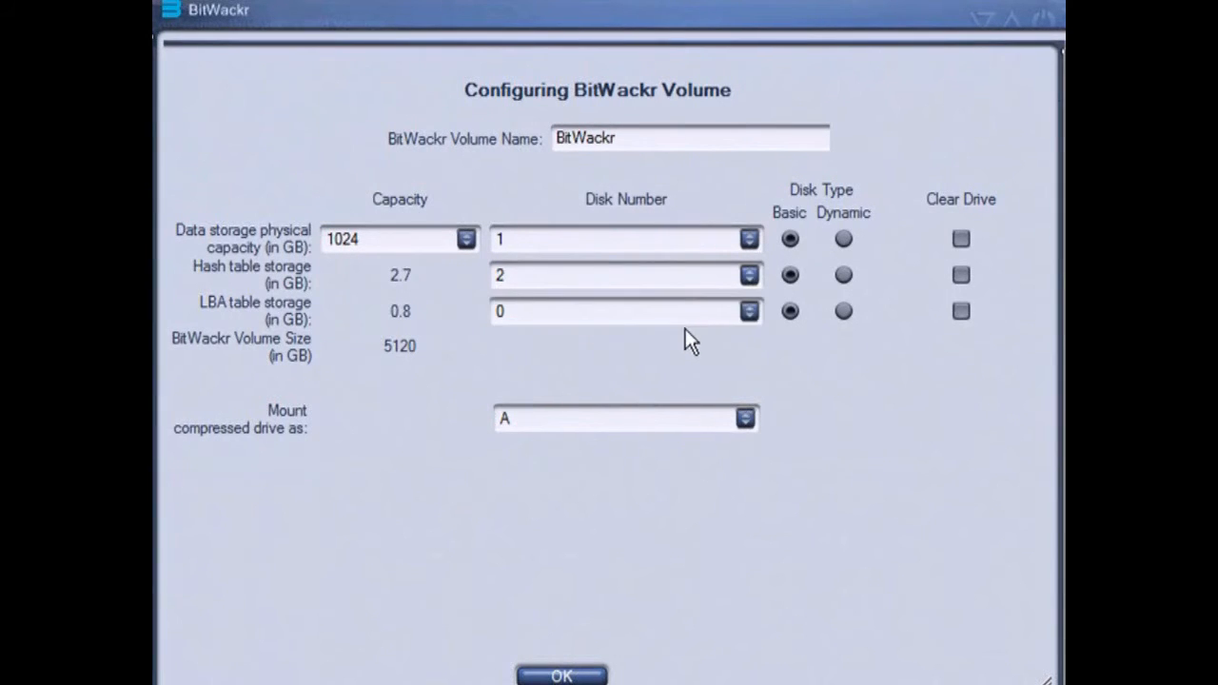
pyautogui.click(743, 318)
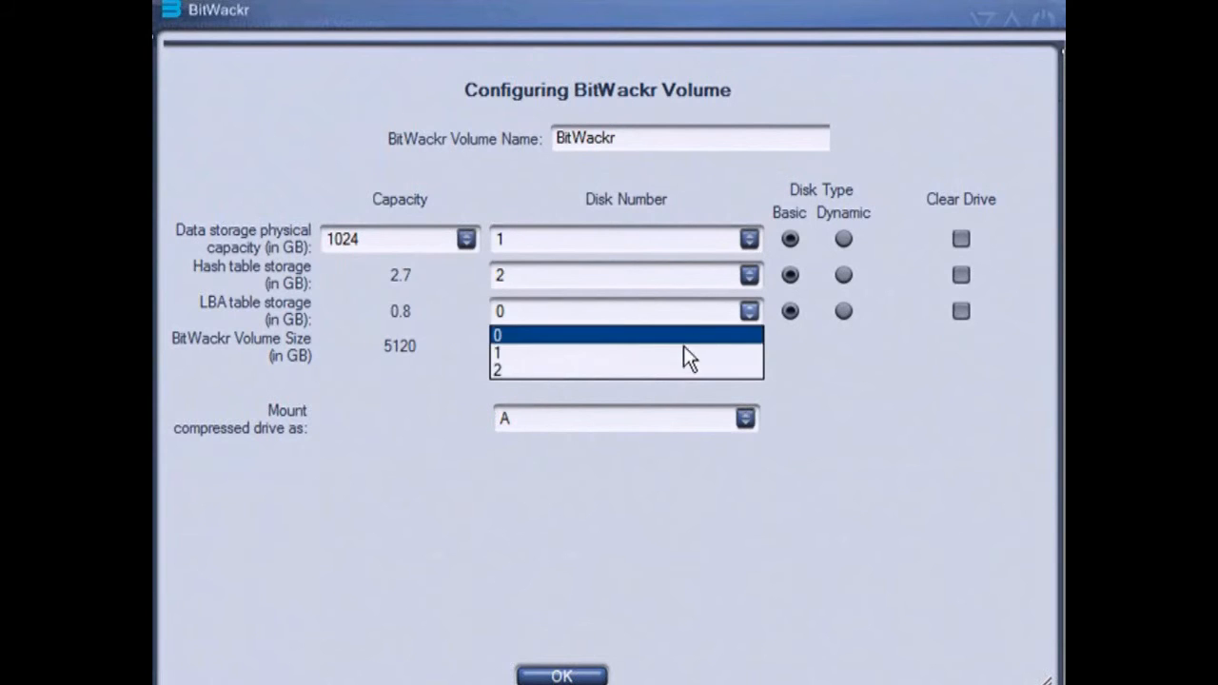
pyautogui.click(679, 371)
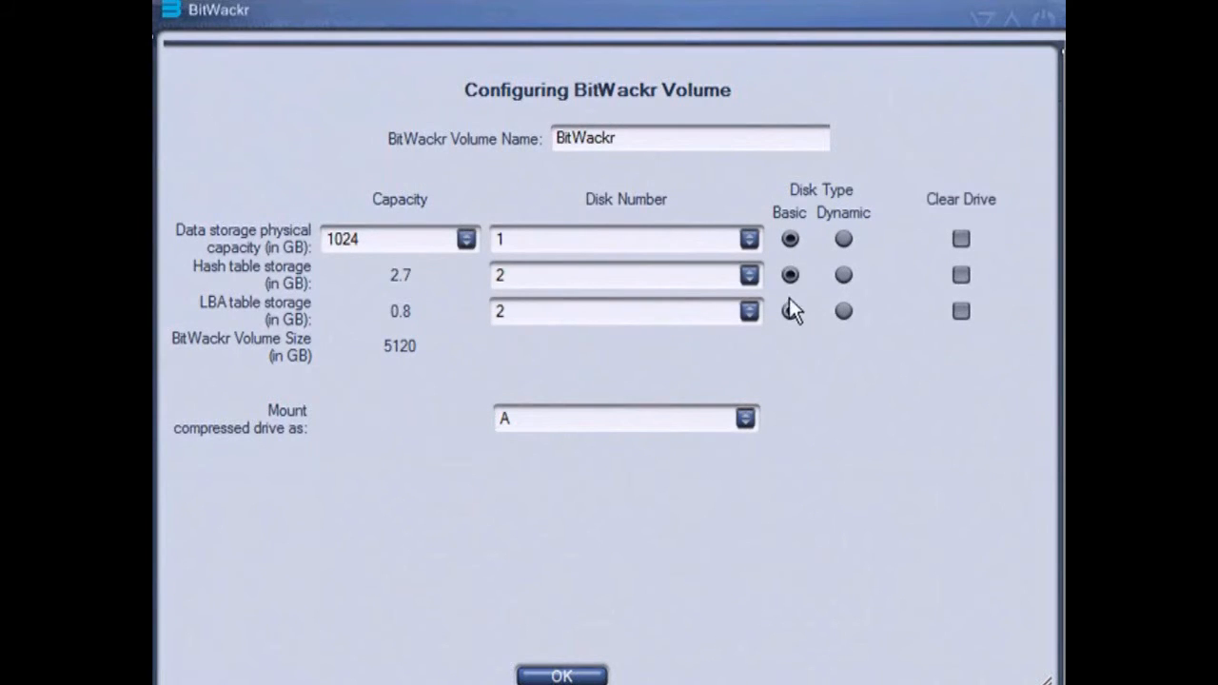
# Enable Clear Drive for the data storage, hash table storage and LBA table storage disks
pyautogui.click(961, 239)
pyautogui.click(963, 274)
pyautogui.moveTo(977, 217)
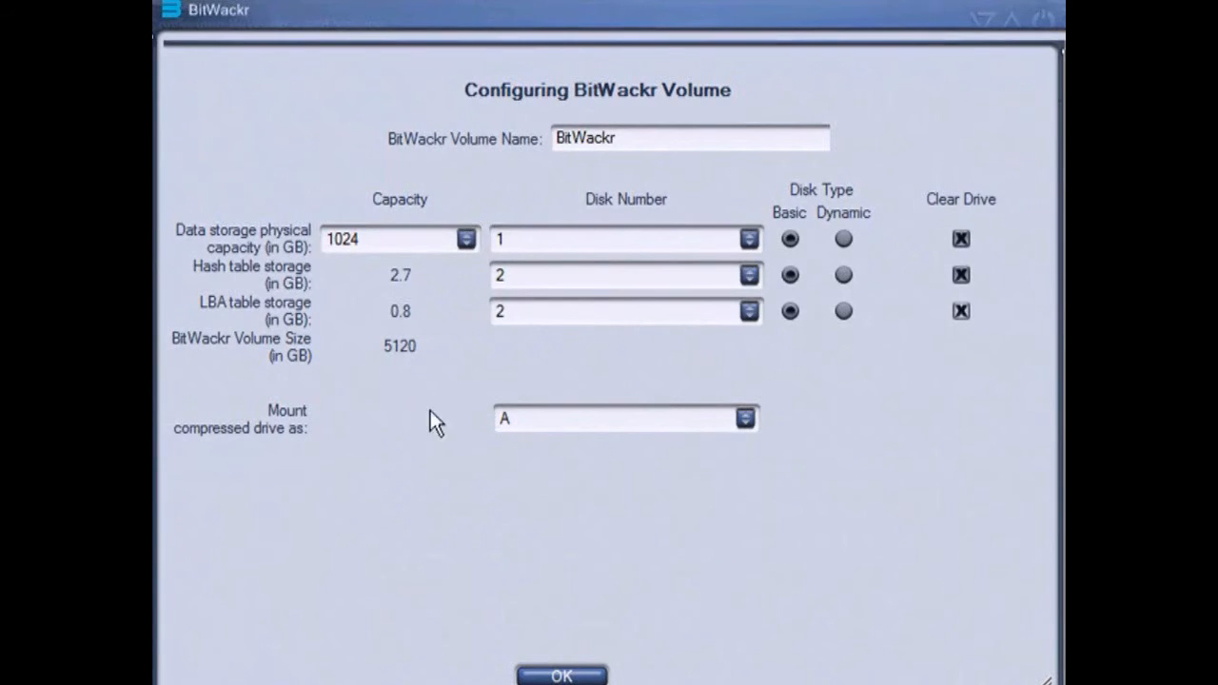
# Set the compressed drive to mount as M and create the configured BitWackr volume
pyautogui.moveTo(292, 430)
pyautogui.moveTo(237, 425)
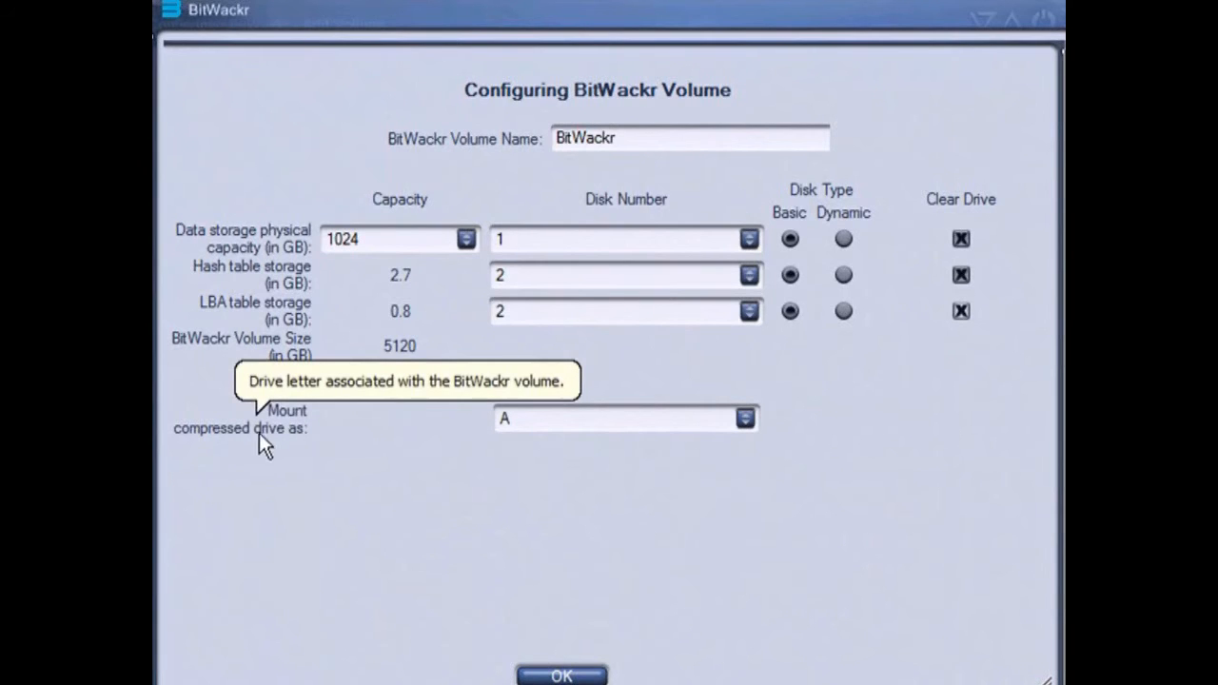
pyautogui.click(744, 421)
pyautogui.moveTo(749, 466); pyautogui.dragTo(743, 617)
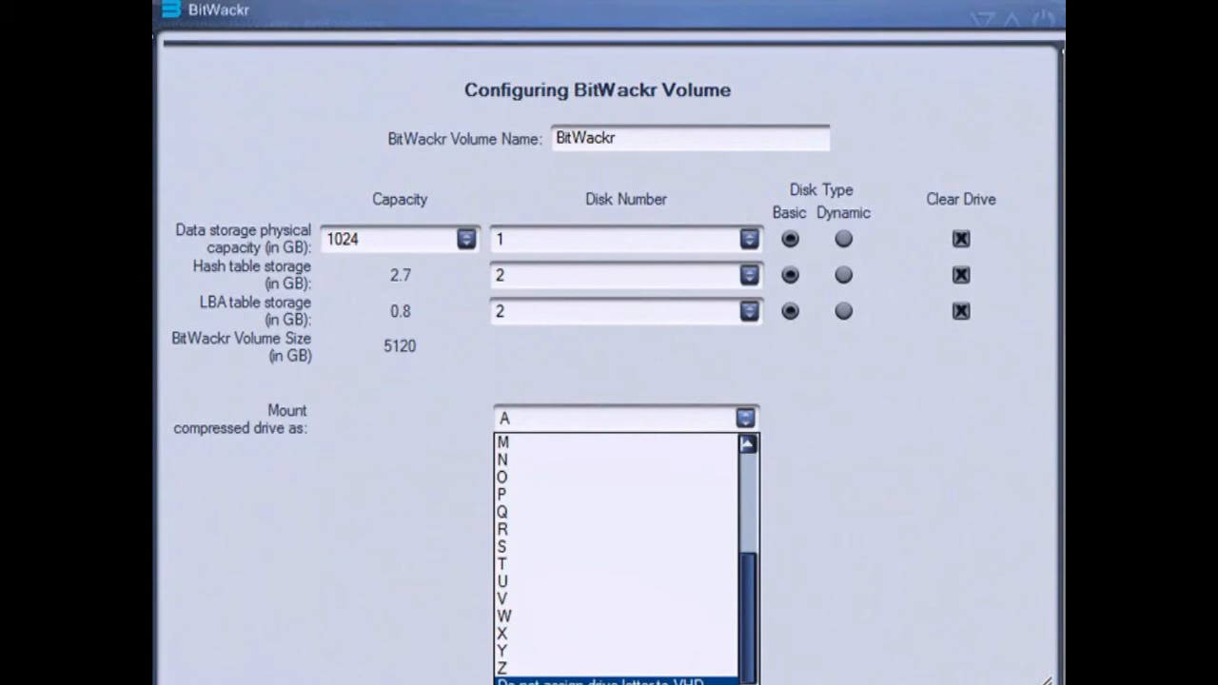
pyautogui.click(559, 447)
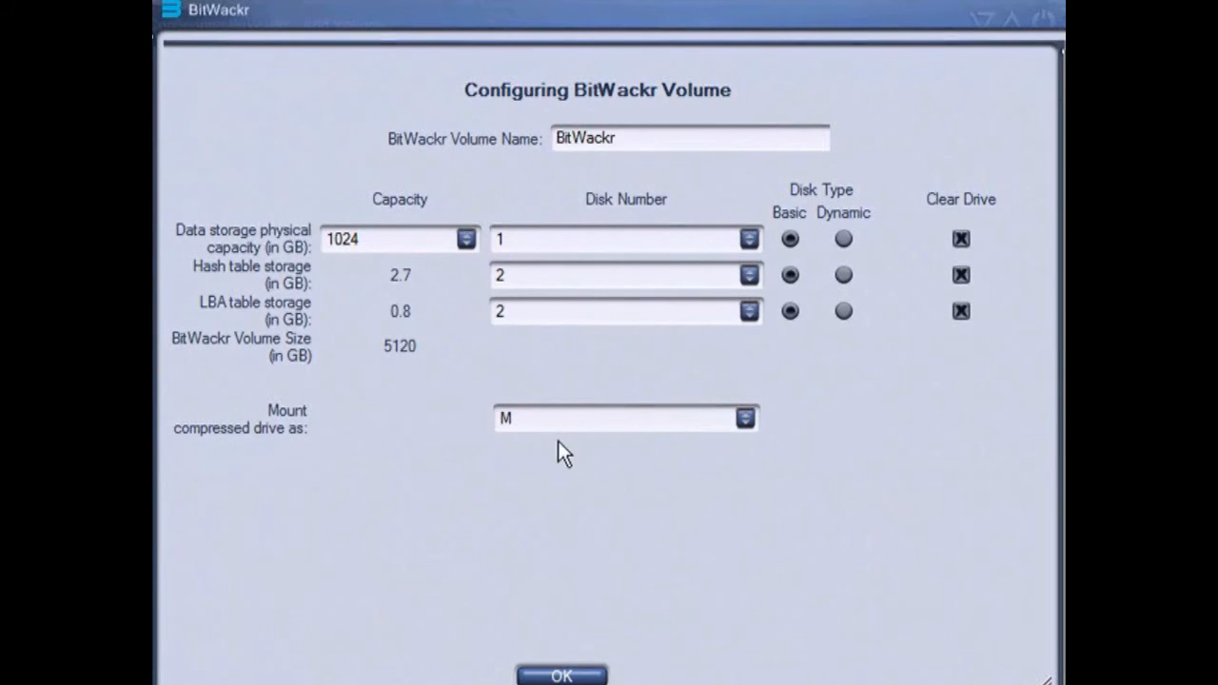
pyautogui.click(560, 673)
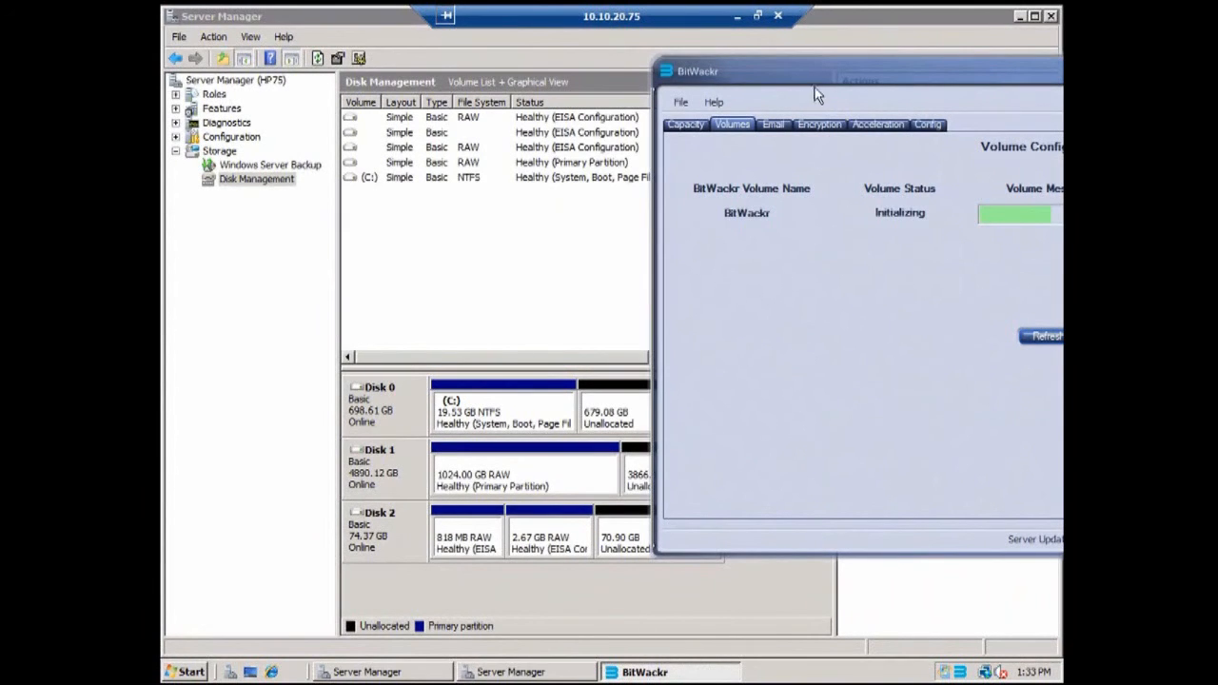
# Move the BitWackr window aside and bring Server Manager forward to examine the disks in Disk Management
pyautogui.moveTo(820, 72); pyautogui.dragTo(731, 65)
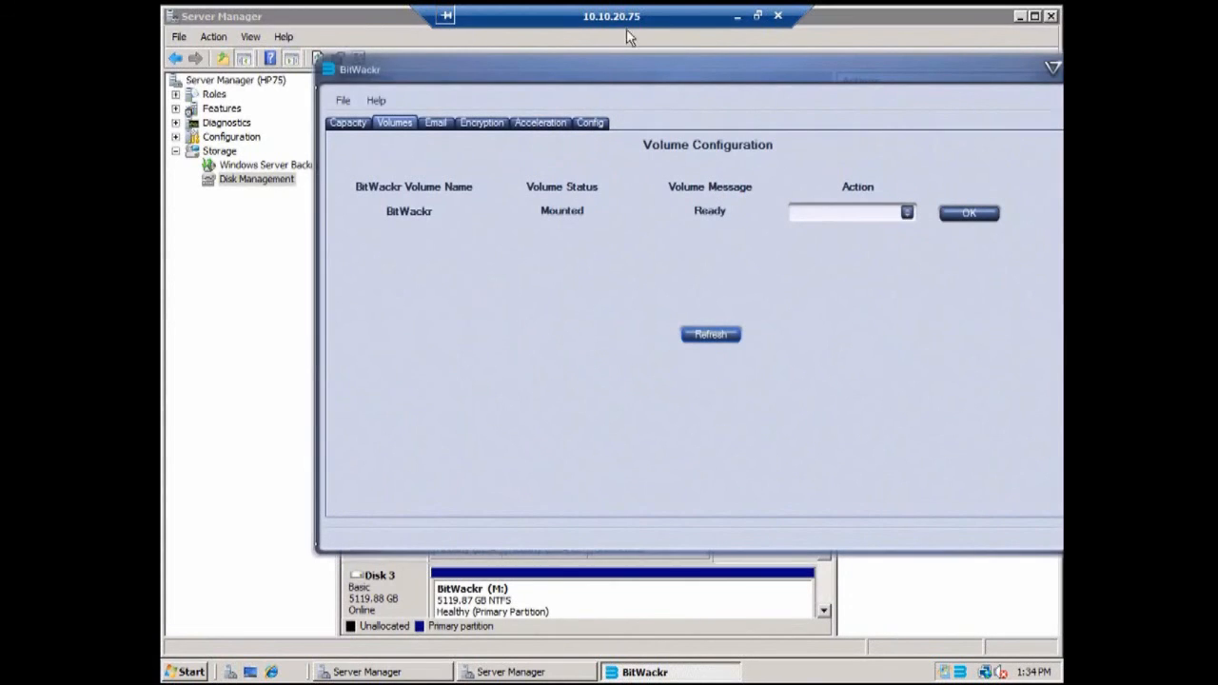
pyautogui.moveTo(598, 71); pyautogui.dragTo(769, 71)
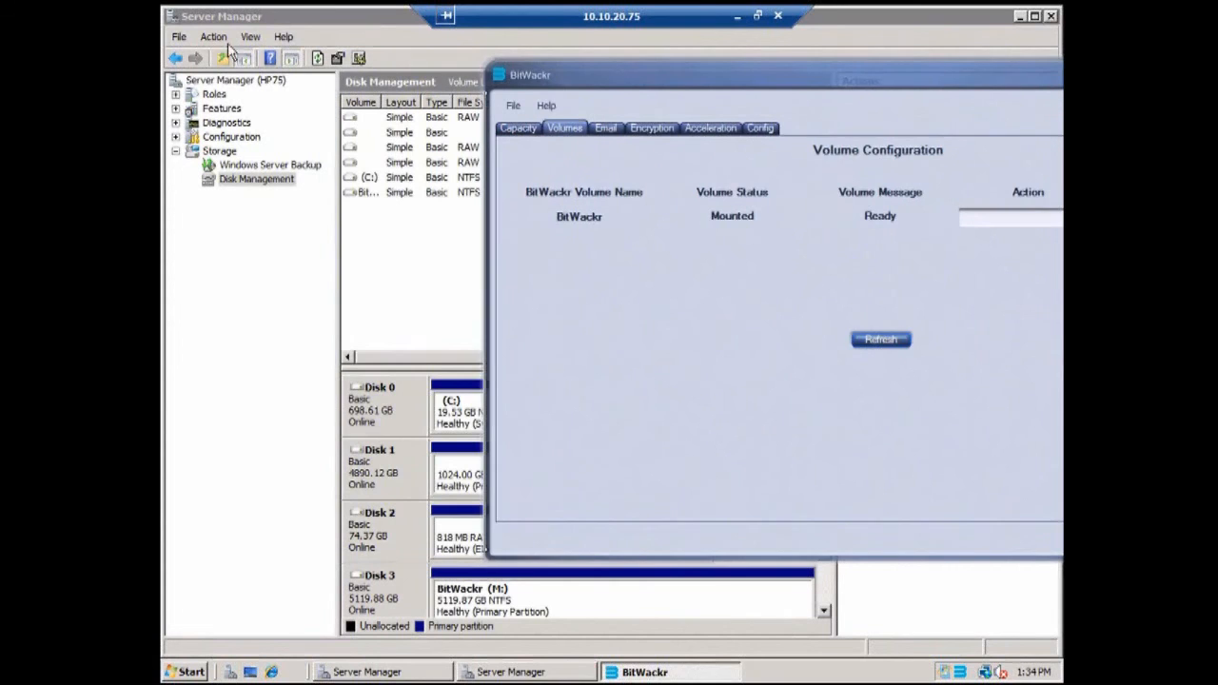
pyautogui.click(281, 24)
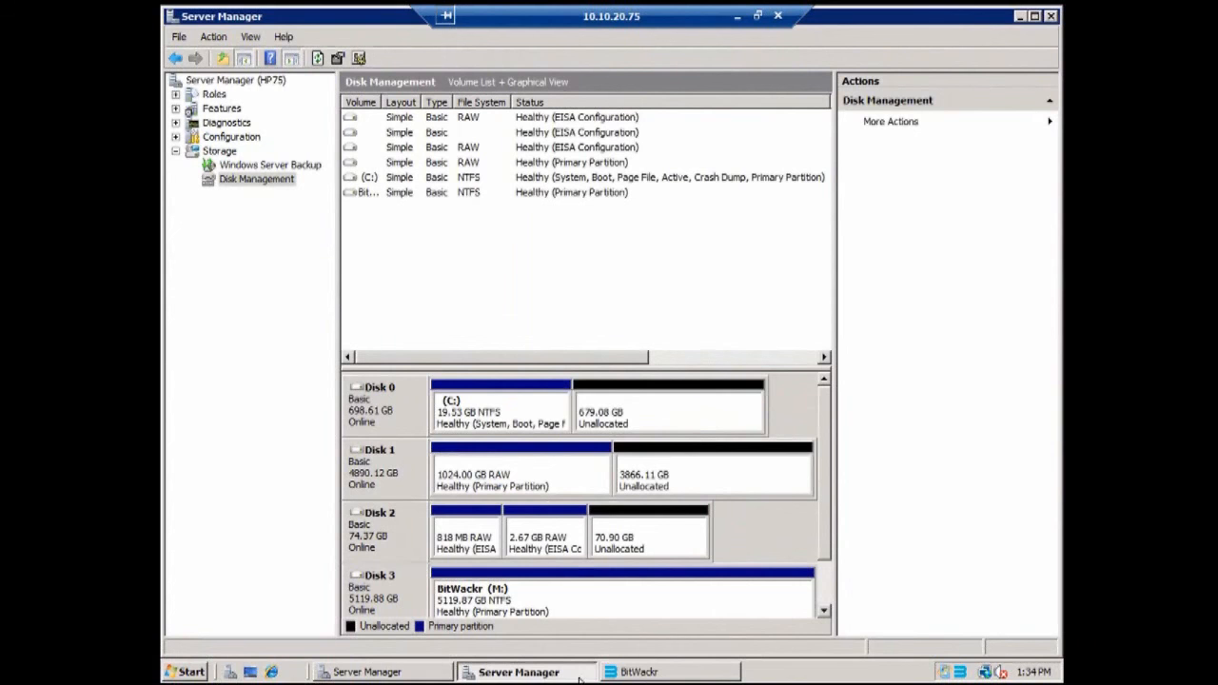
# Open the Computer window to view the server's drives
pyautogui.click(191, 671)
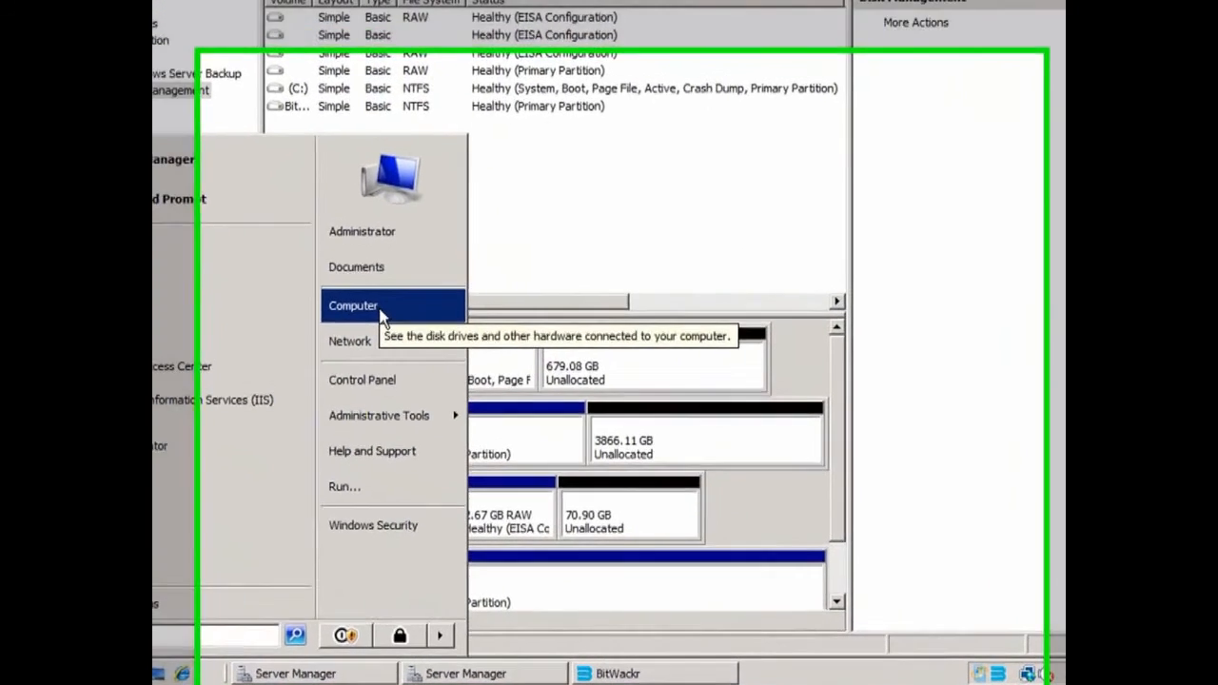
pyautogui.click(440, 364)
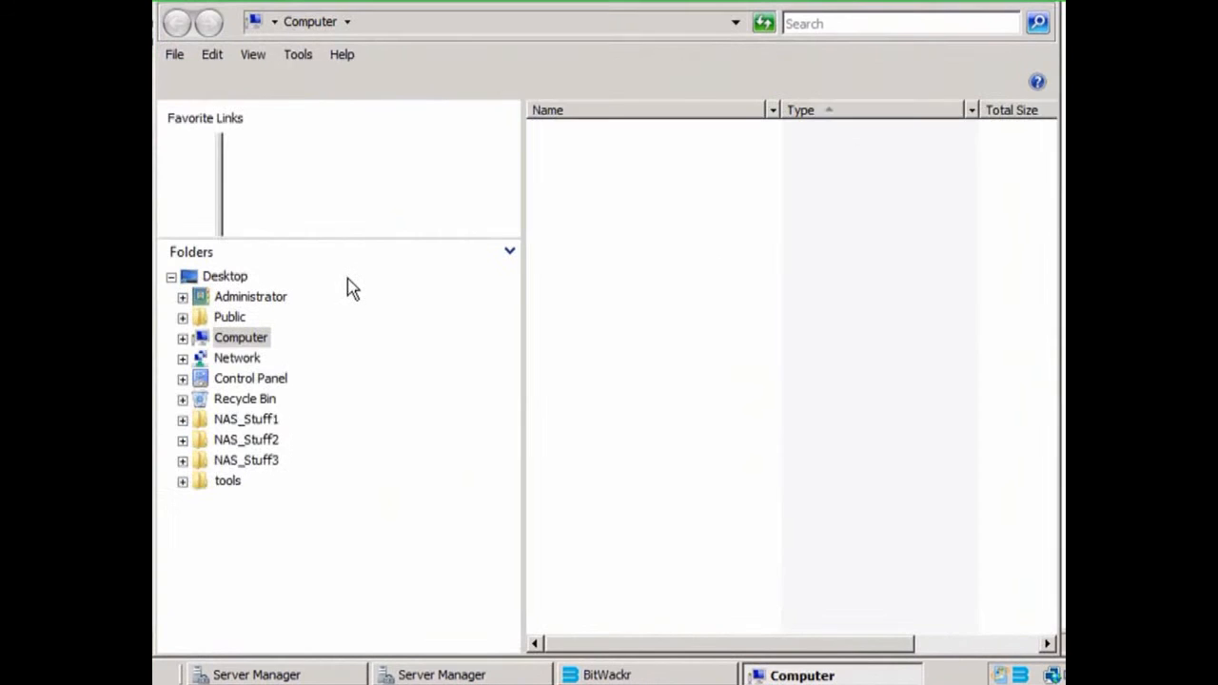